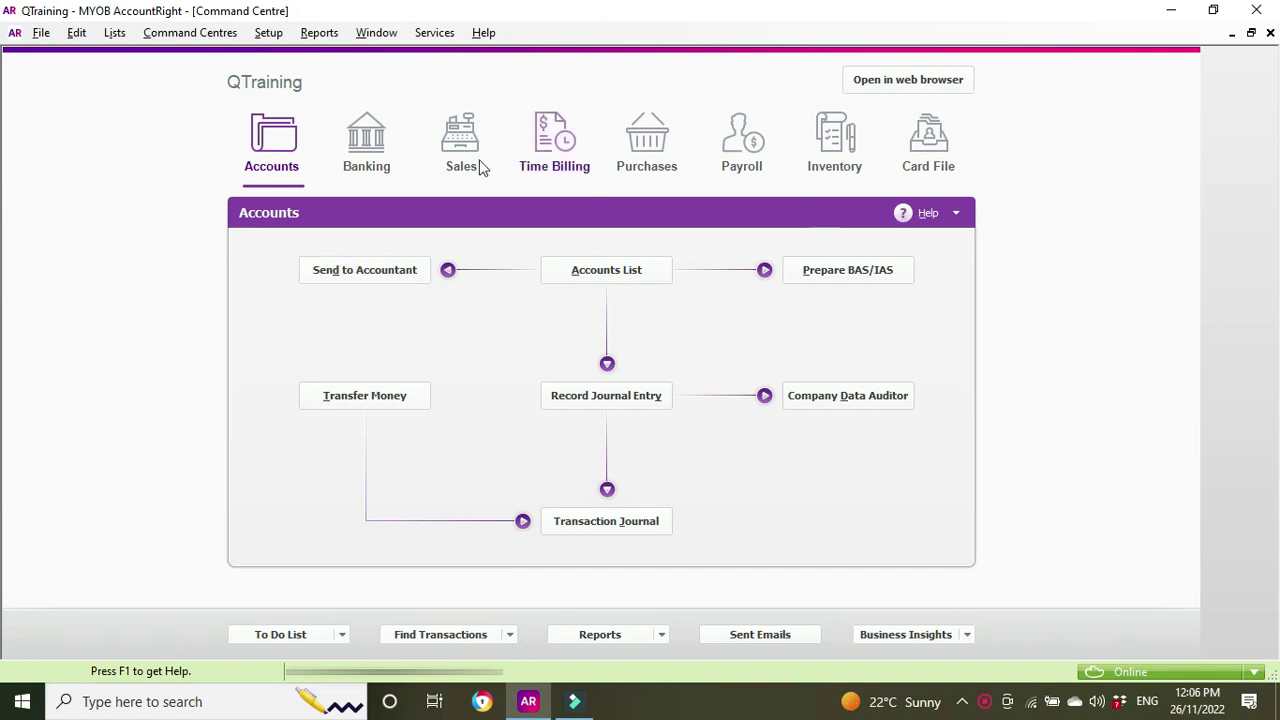
Start a new sale in Enter Sales with Test as the customer
{"action": "left_click", "coordinate": [459, 136]}
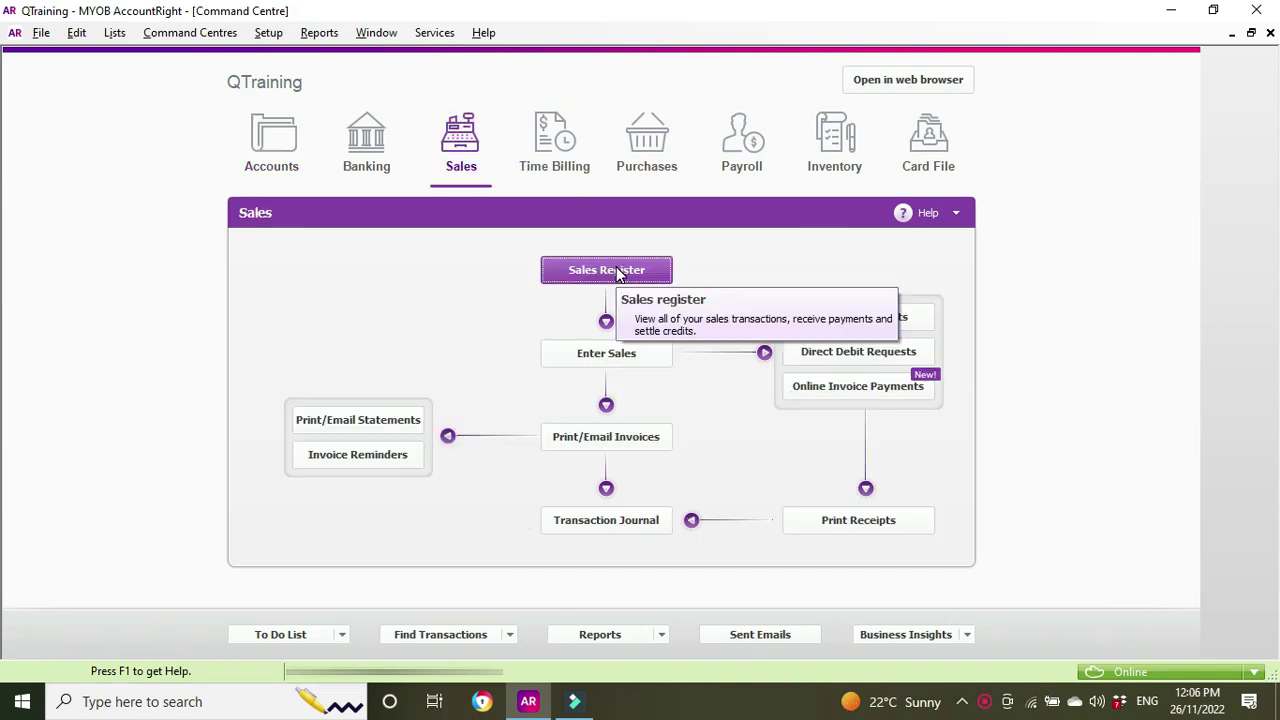
{"action": "left_click", "coordinate": [627, 355]}
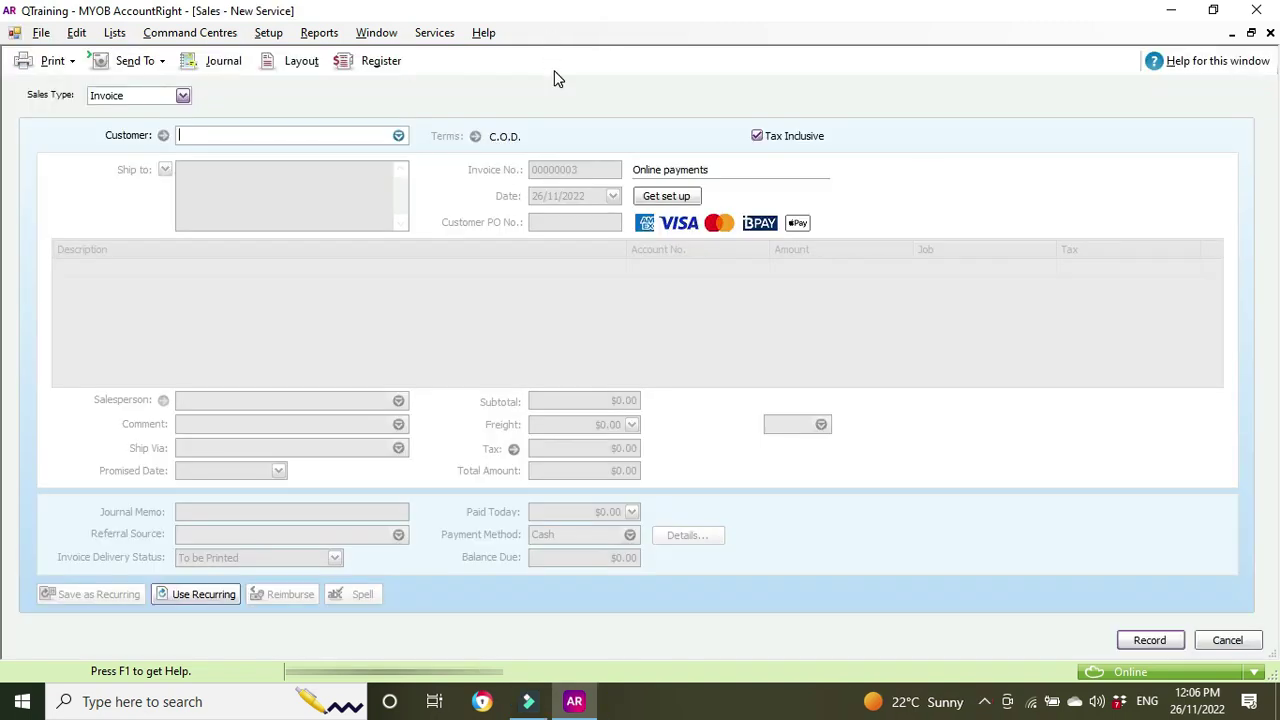
{"action": "type", "text": "Tes"}
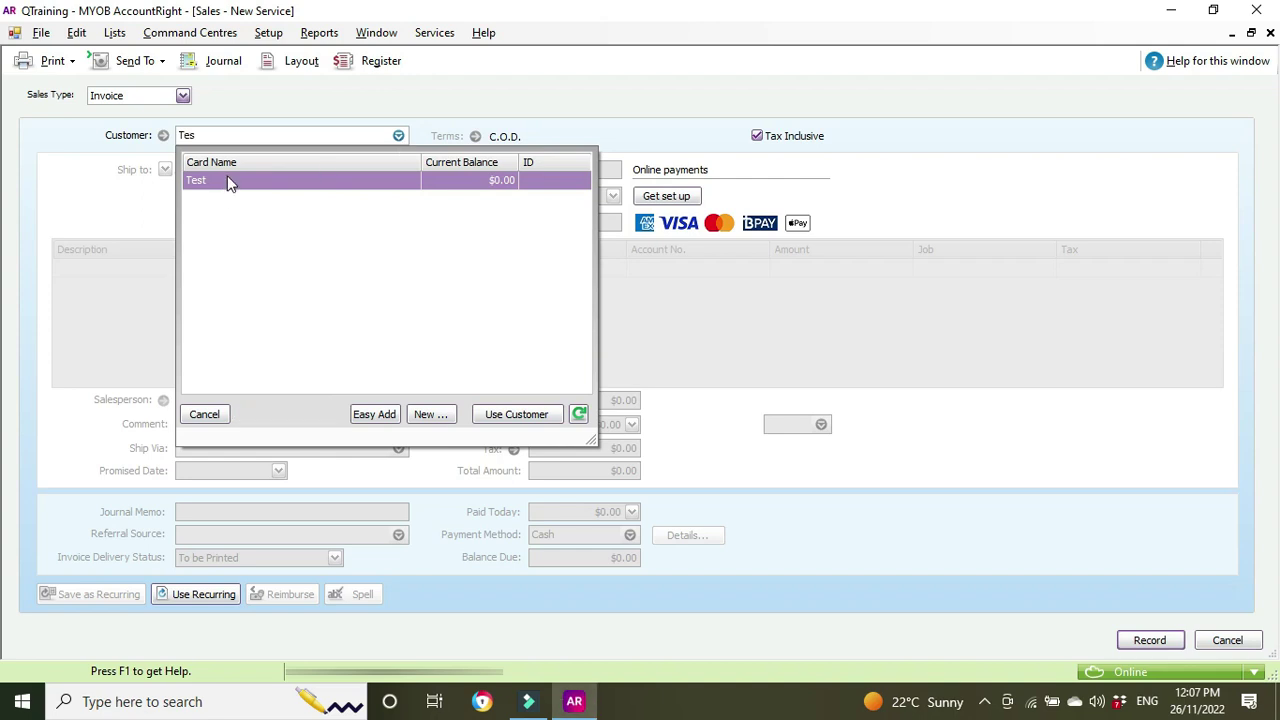
{"action": "left_click", "coordinate": [227, 178]}
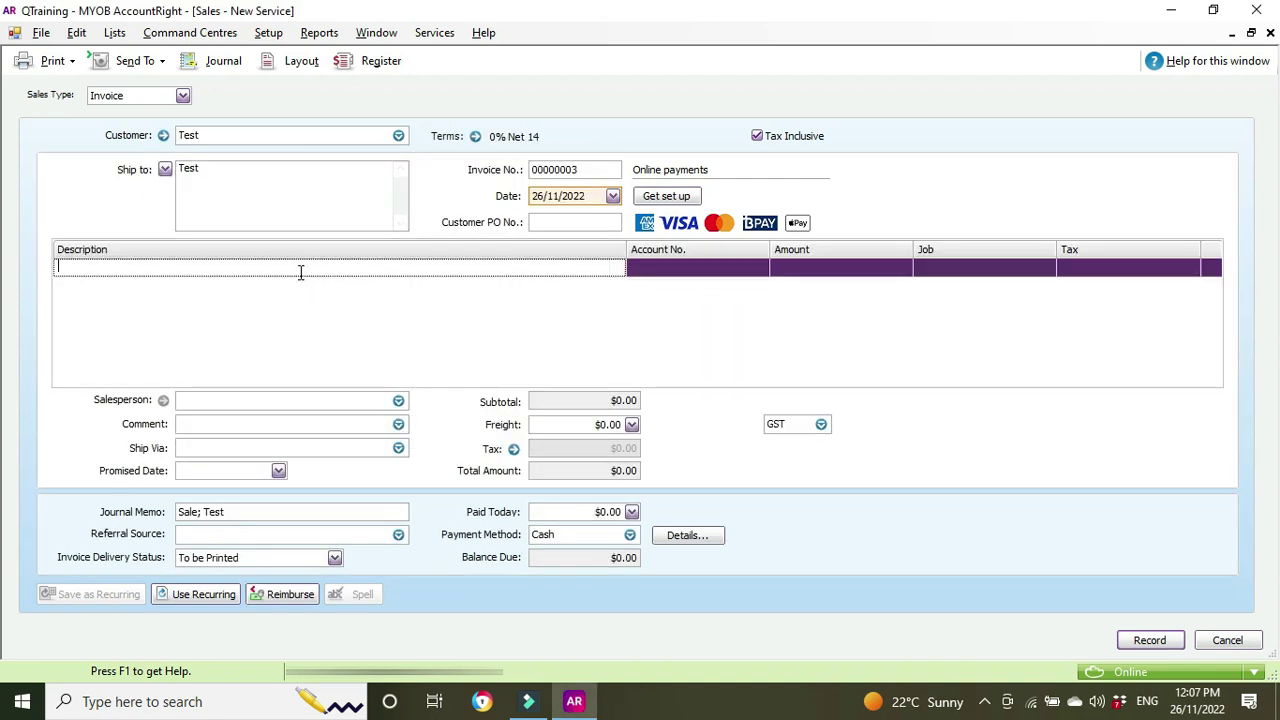
Add a 'Monthly invoice' line charged to account 4-4000 for $220.00
{"action": "type", "text": "Monthly invoice"}
{"action": "key", "text": "Tab"}
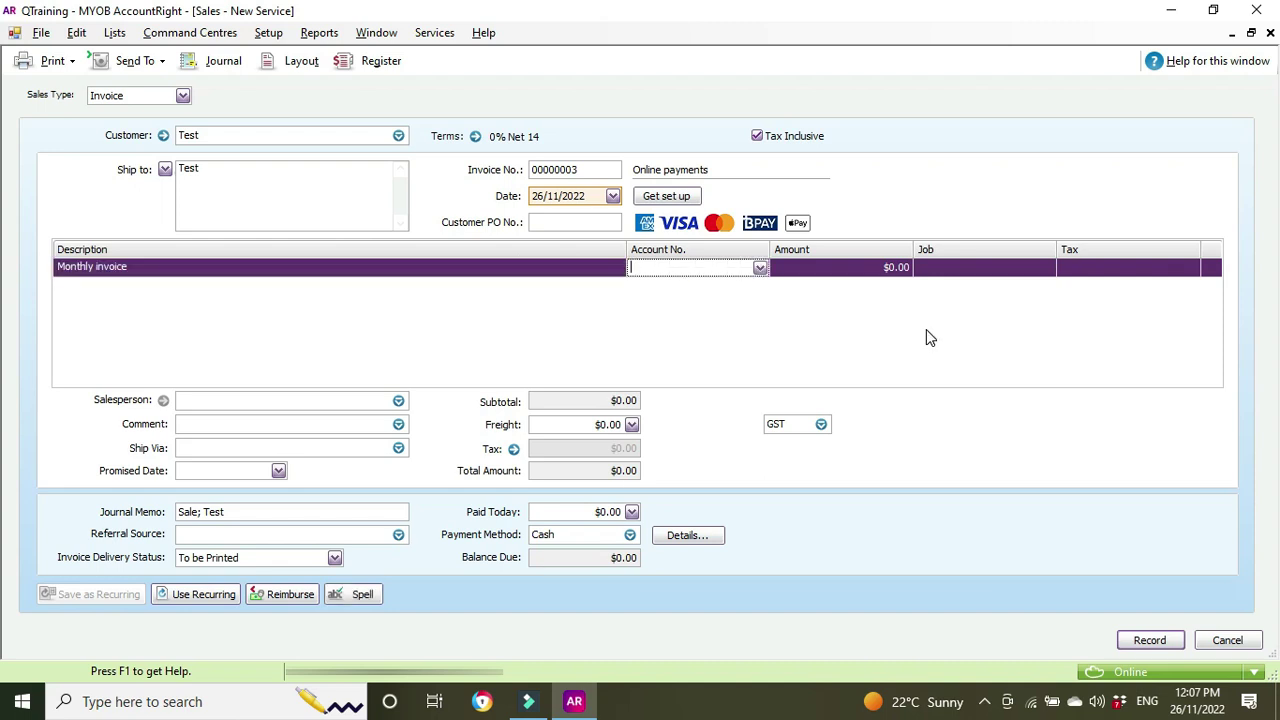
{"action": "type", "text": "4-1000"}
{"action": "left_click", "coordinate": [761, 330]}
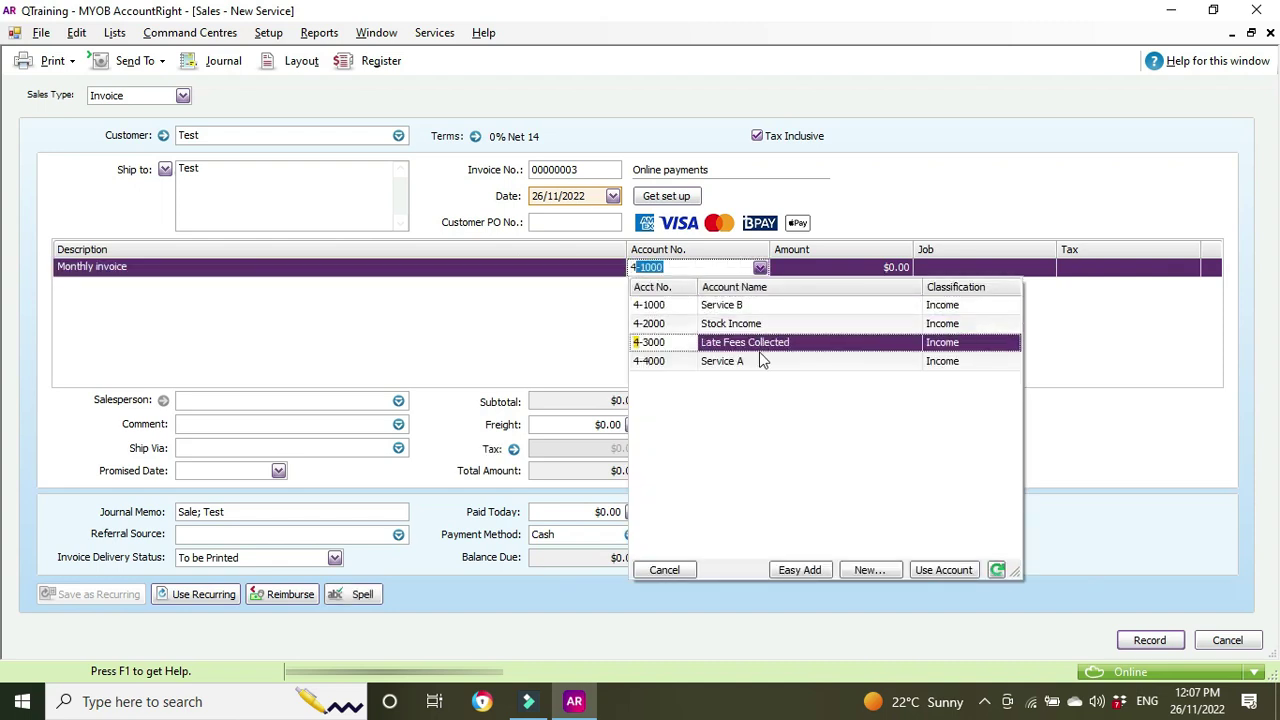
{"action": "left_click", "coordinate": [759, 361]}
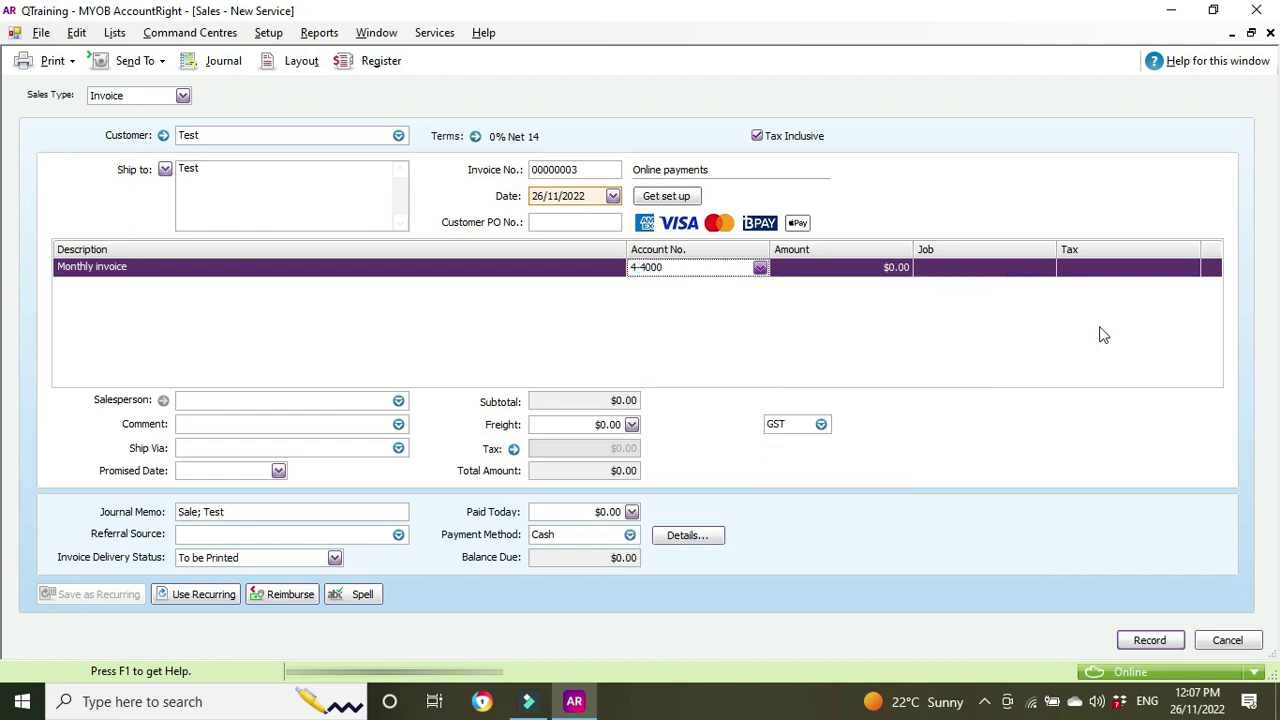
{"action": "key", "text": "Tab"}
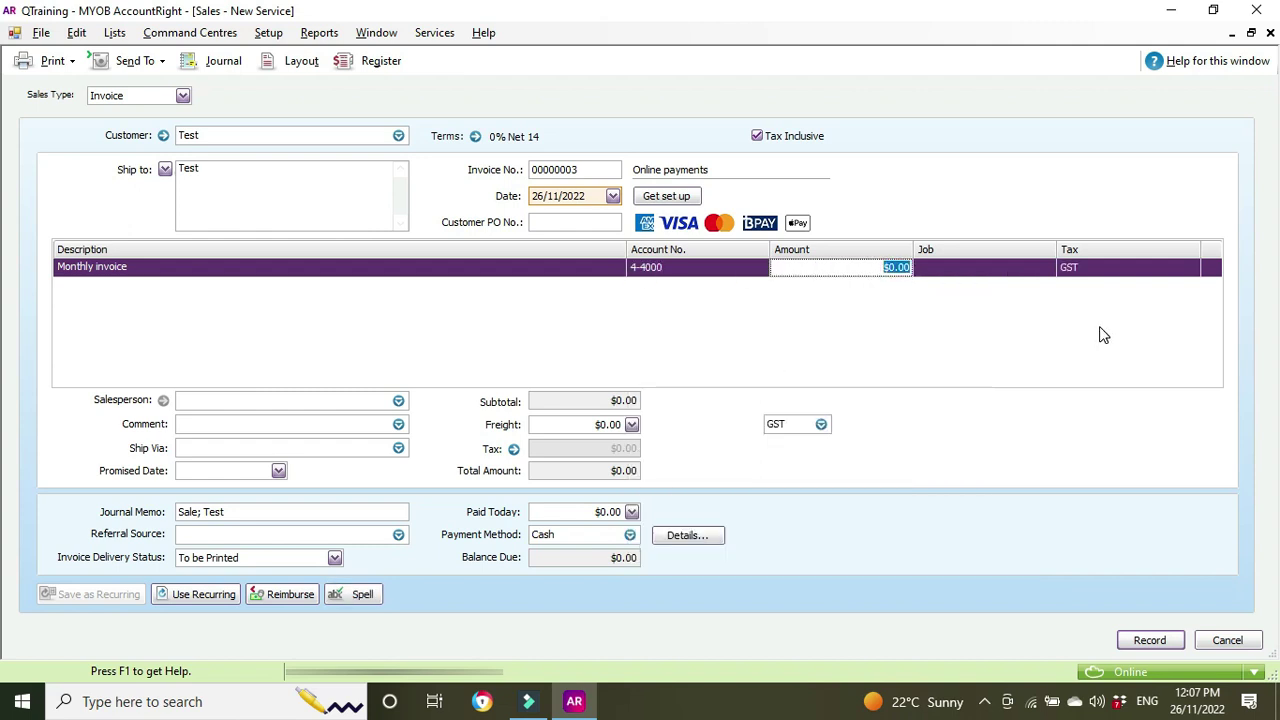
{"action": "type", "text": "220"}
{"action": "key", "text": "Tab"}
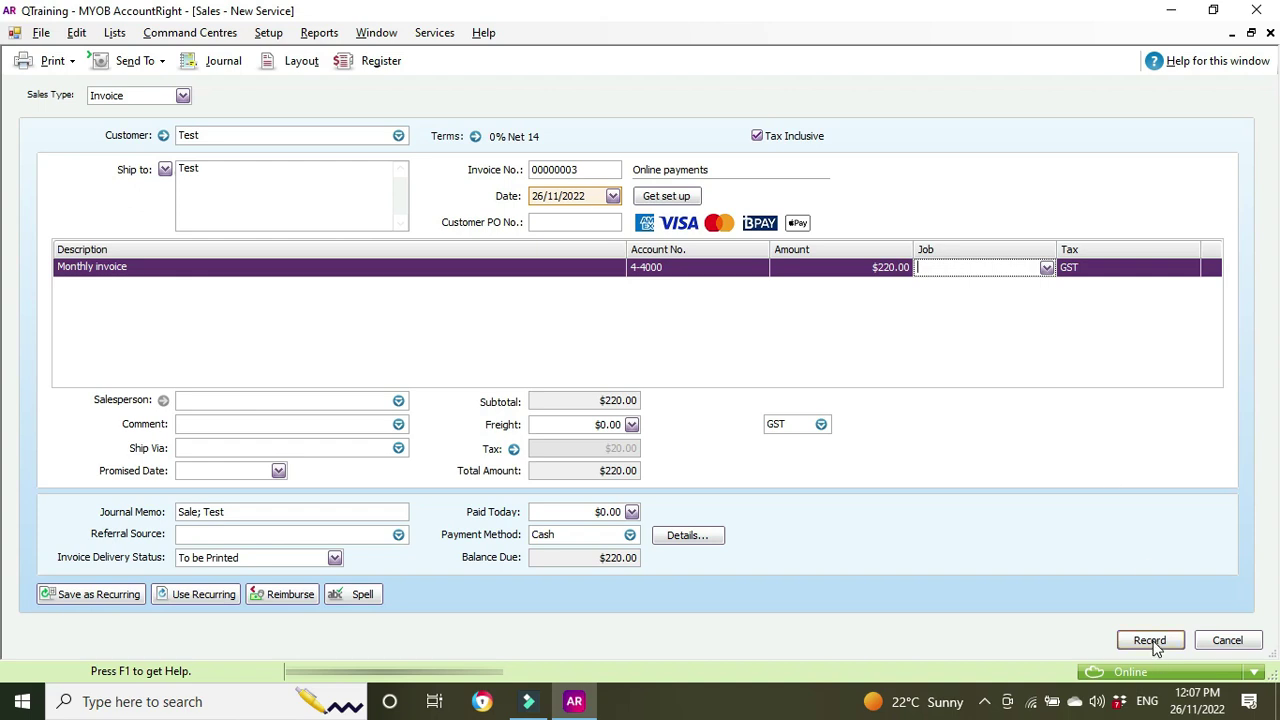
Save the invoice as recurring: Monthly, starting 1/12/2022, continuing indefinitely
{"action": "left_click", "coordinate": [62, 597]}
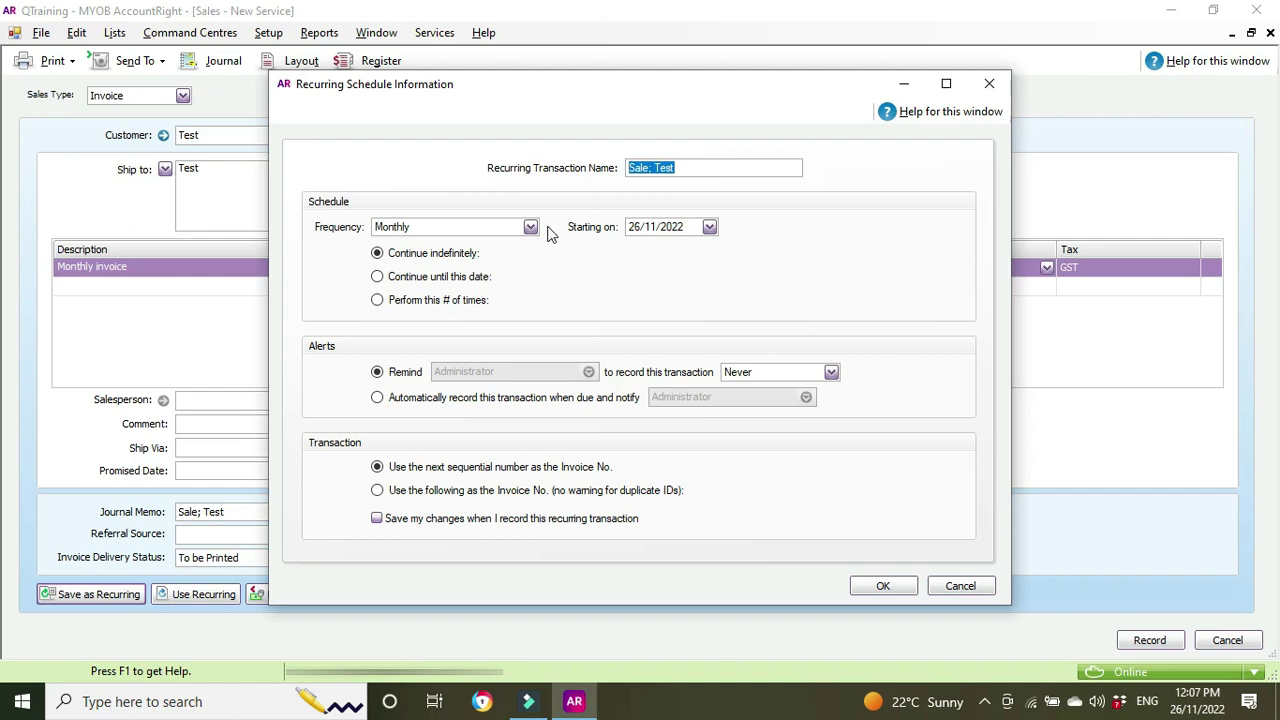
{"action": "left_click", "coordinate": [530, 227]}
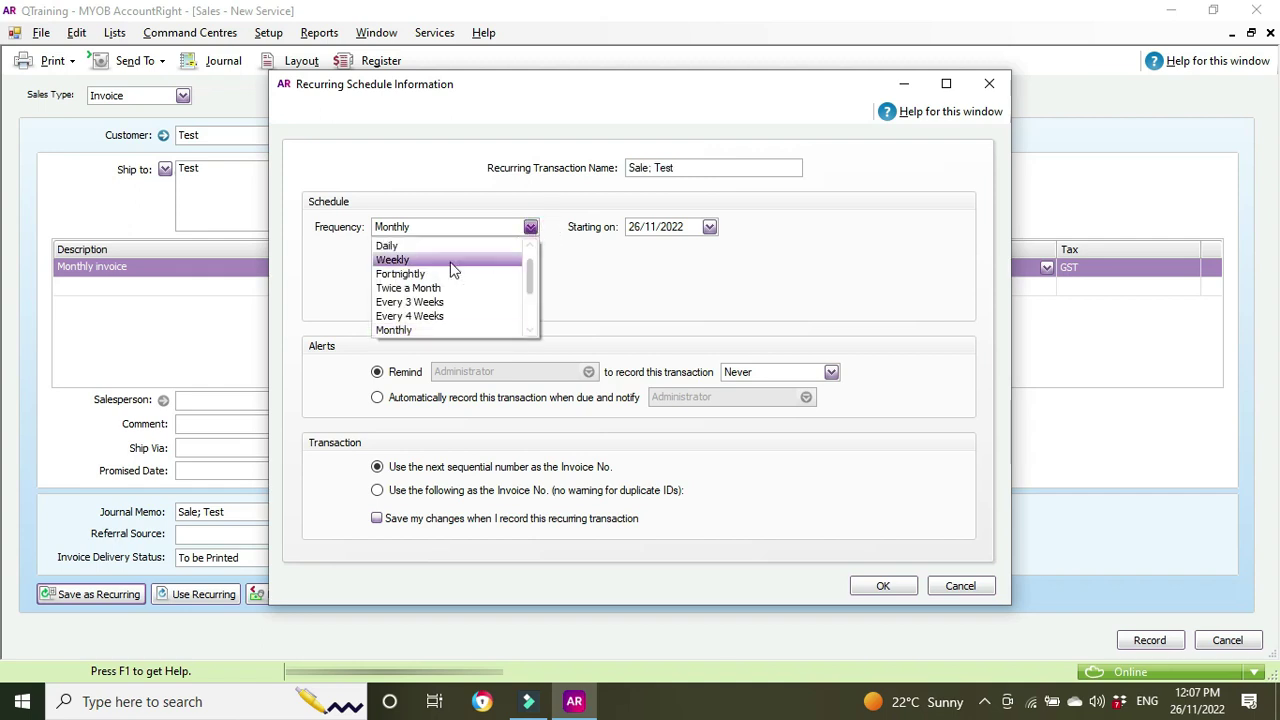
{"action": "left_click", "coordinate": [443, 332]}
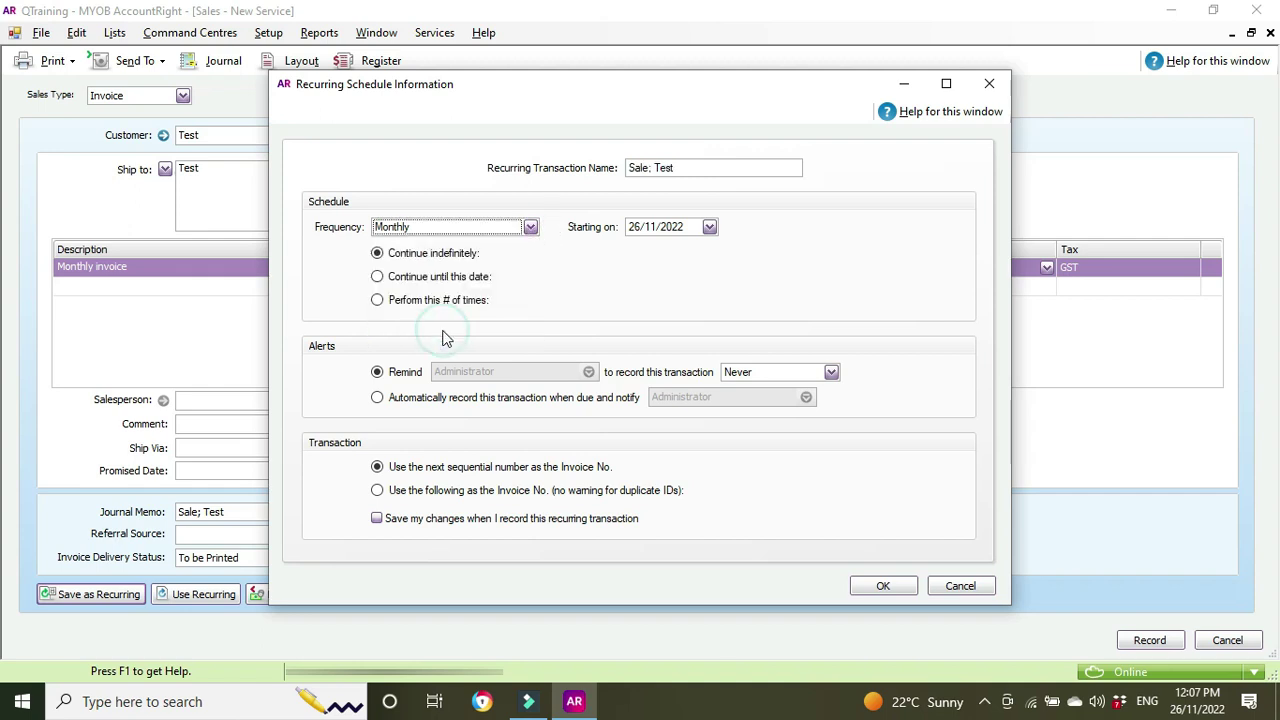
{"action": "left_click", "coordinate": [709, 227]}
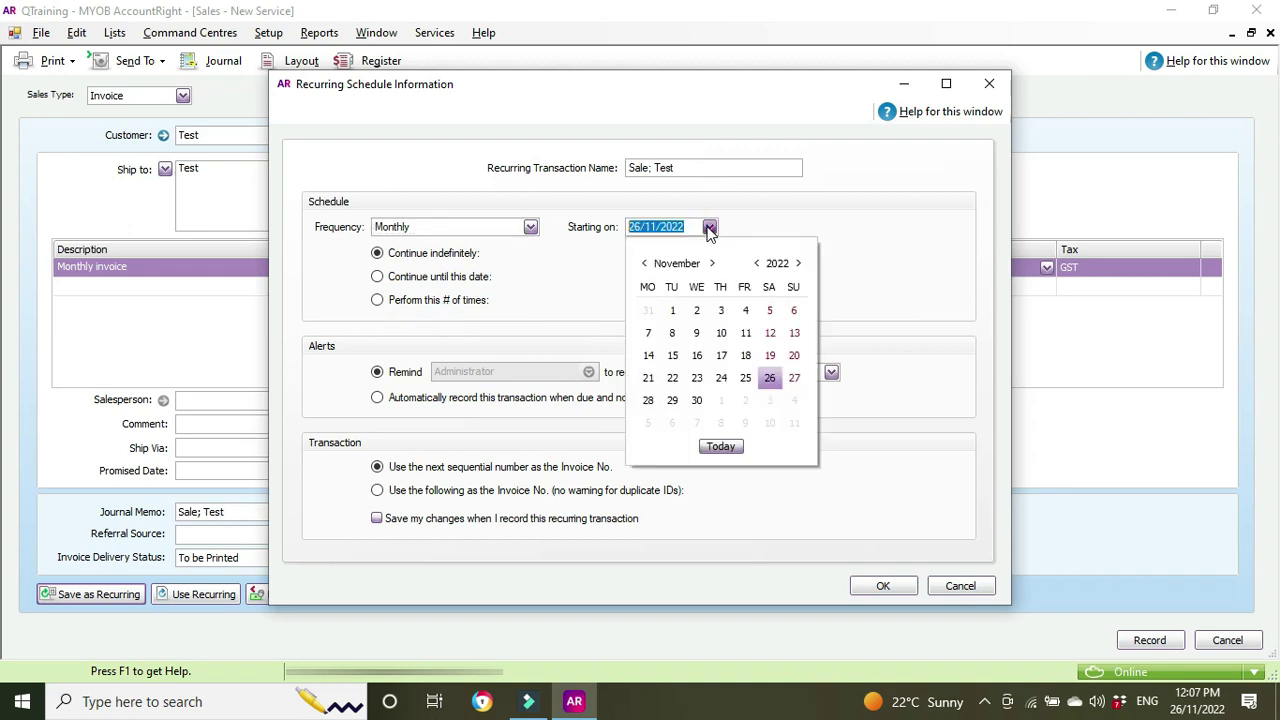
{"action": "left_click", "coordinate": [721, 401]}
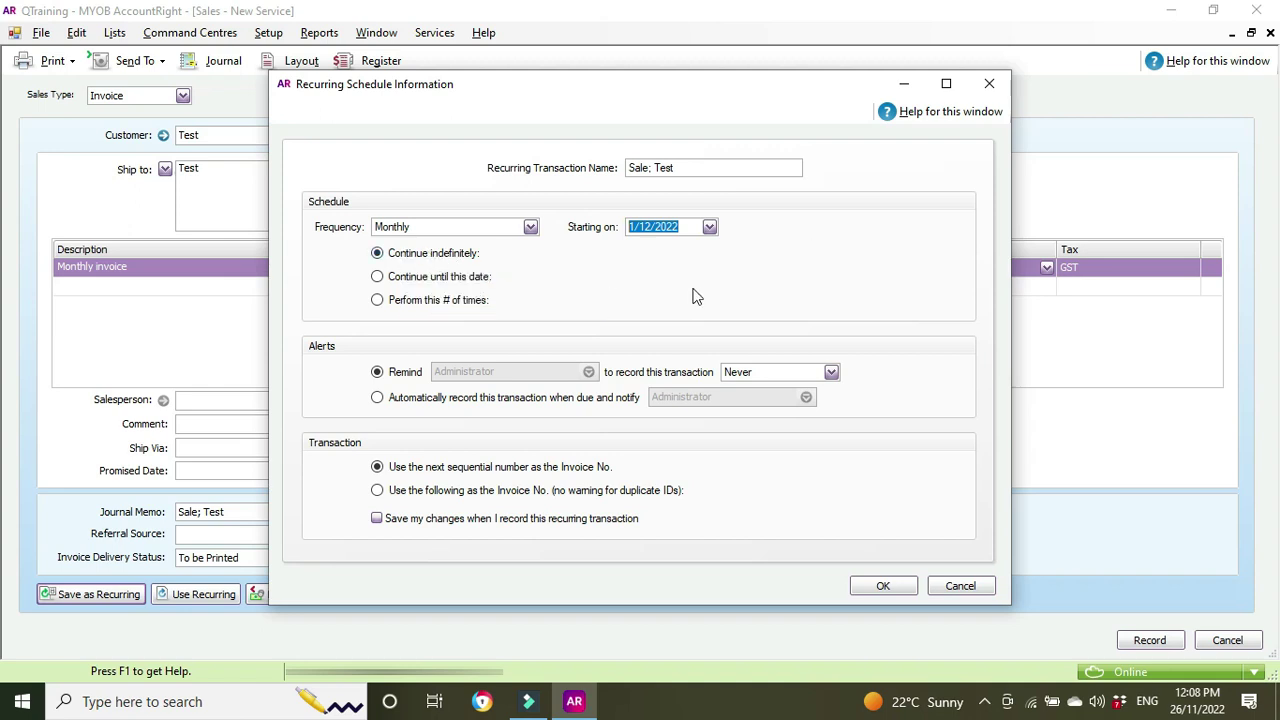
{"action": "left_click", "coordinate": [377, 277]}
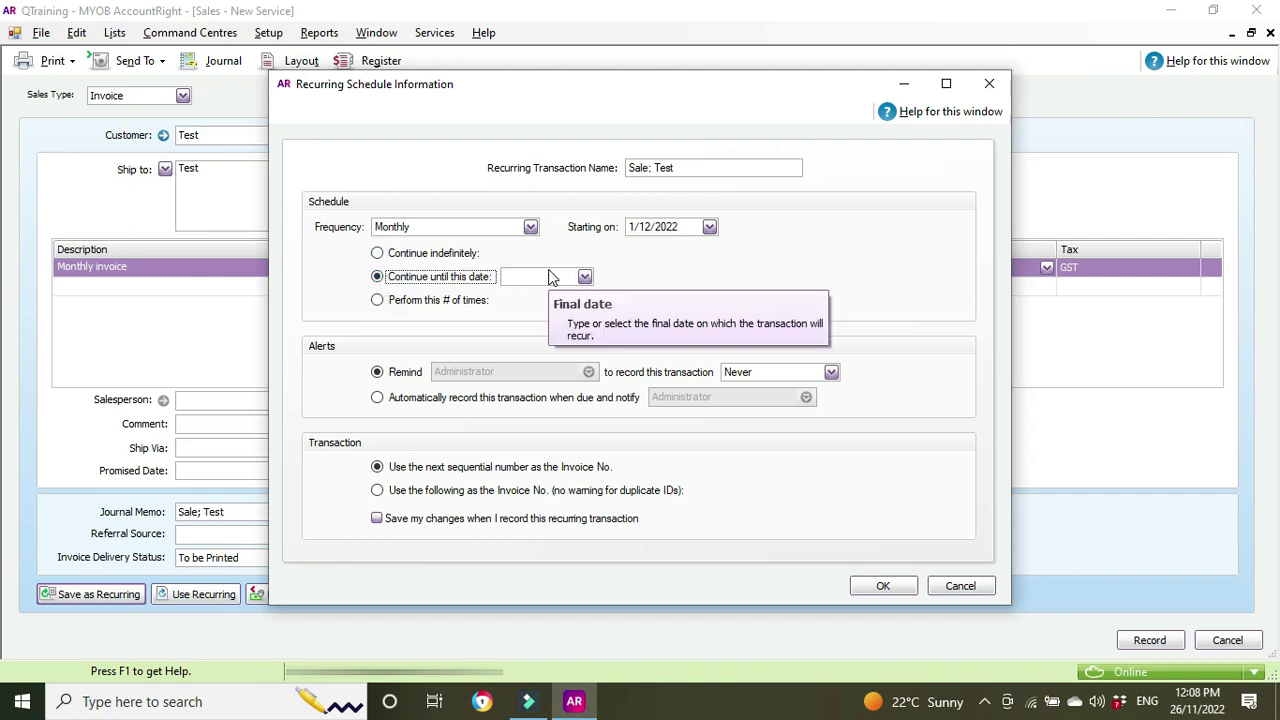
{"action": "left_click", "coordinate": [378, 300]}
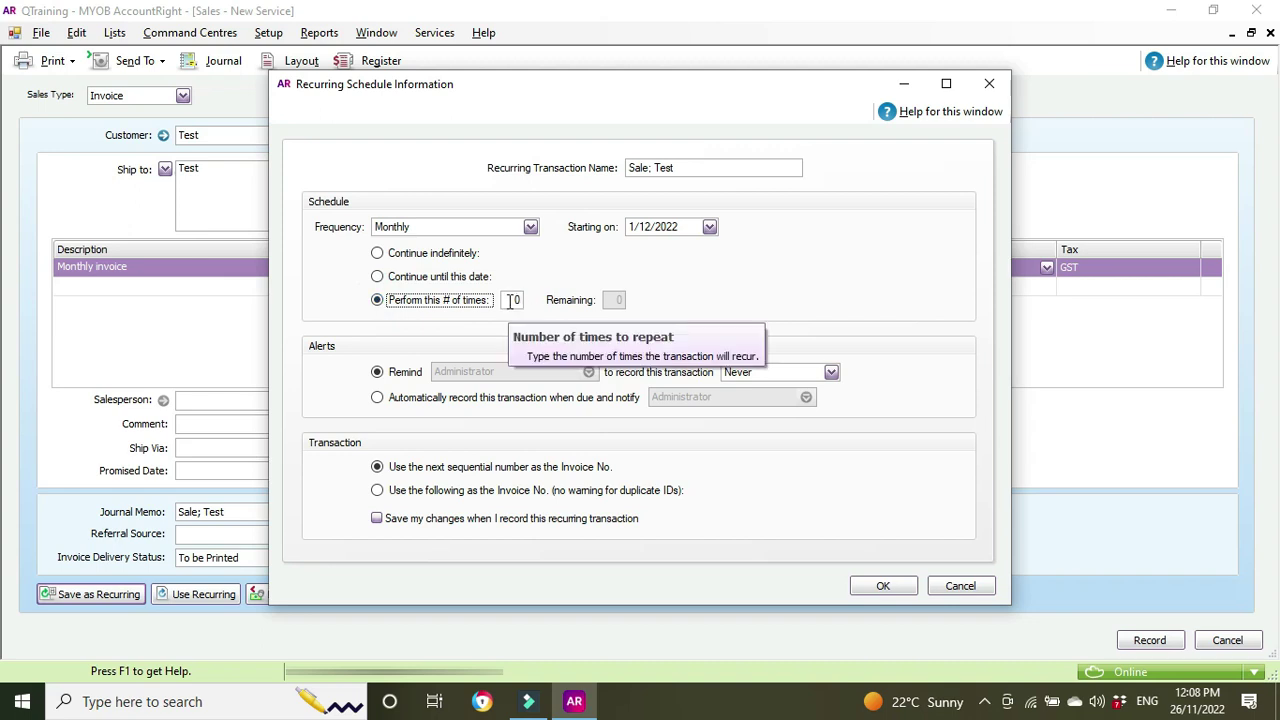
{"action": "left_click", "coordinate": [377, 254]}
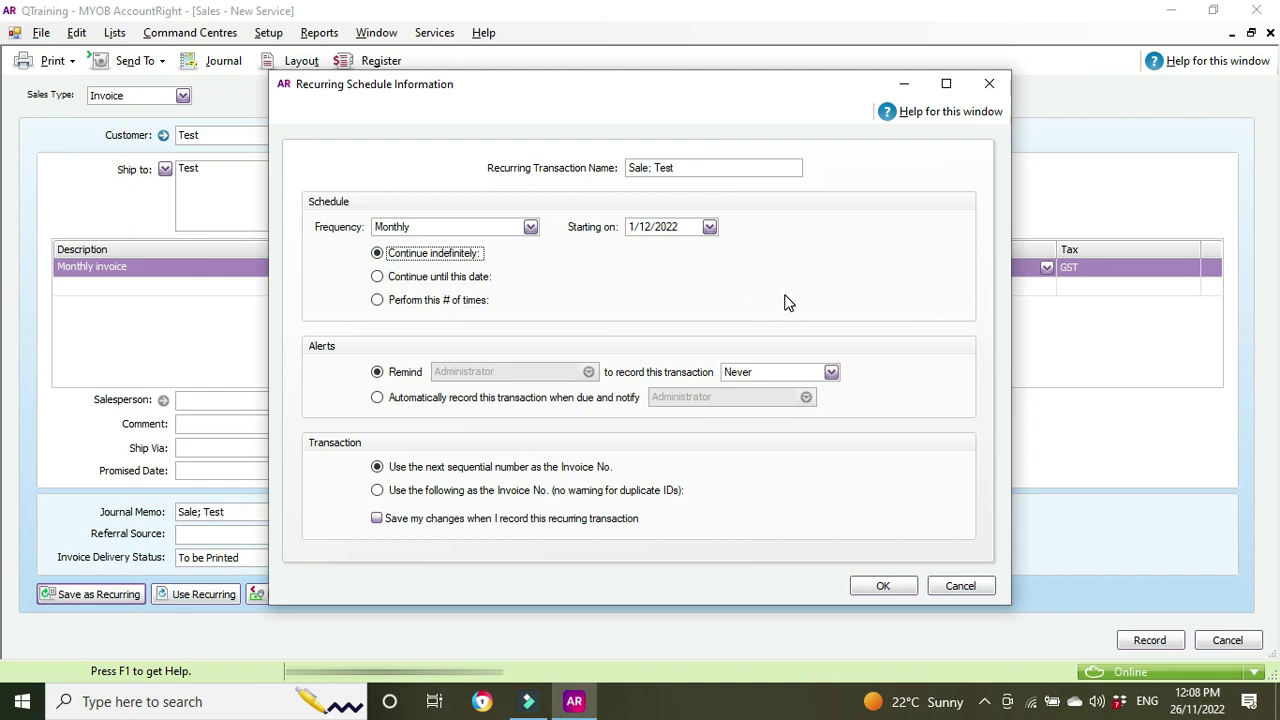
Keep reminders at Never, auto-record and notify Administrator, save later changes, and confirm
{"action": "left_click", "coordinate": [831, 372]}
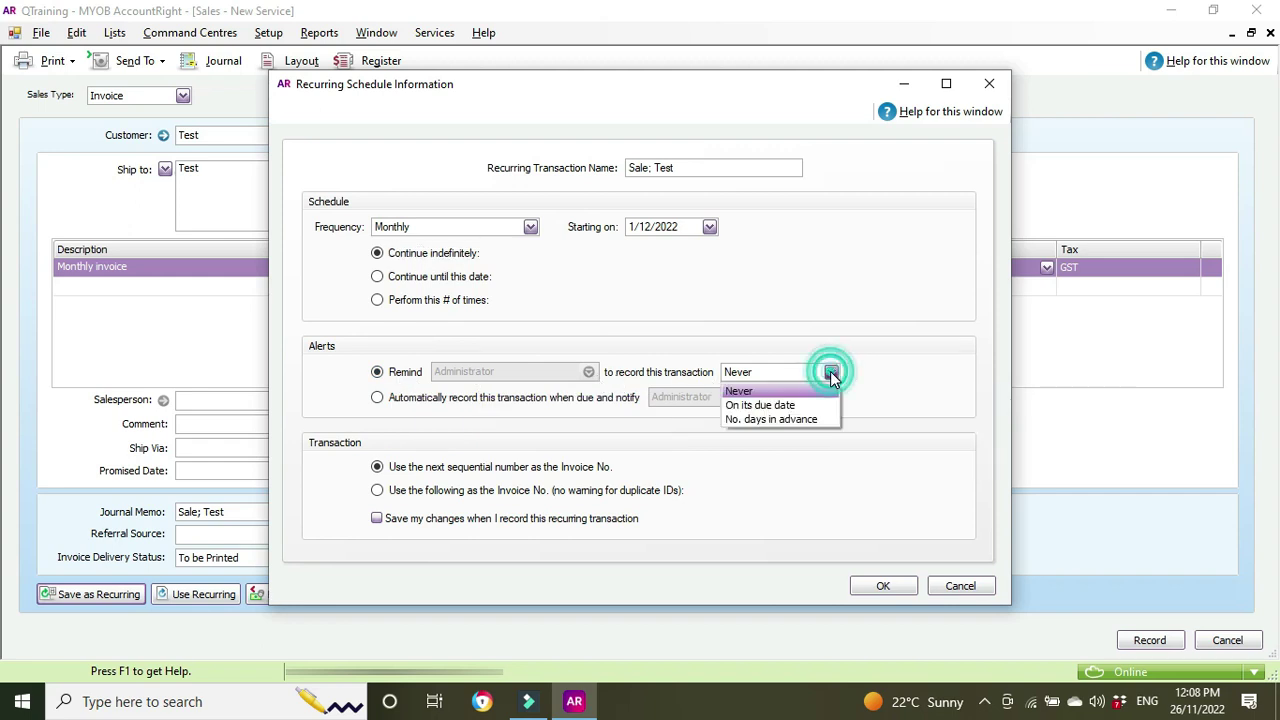
{"action": "left_click", "coordinate": [862, 292]}
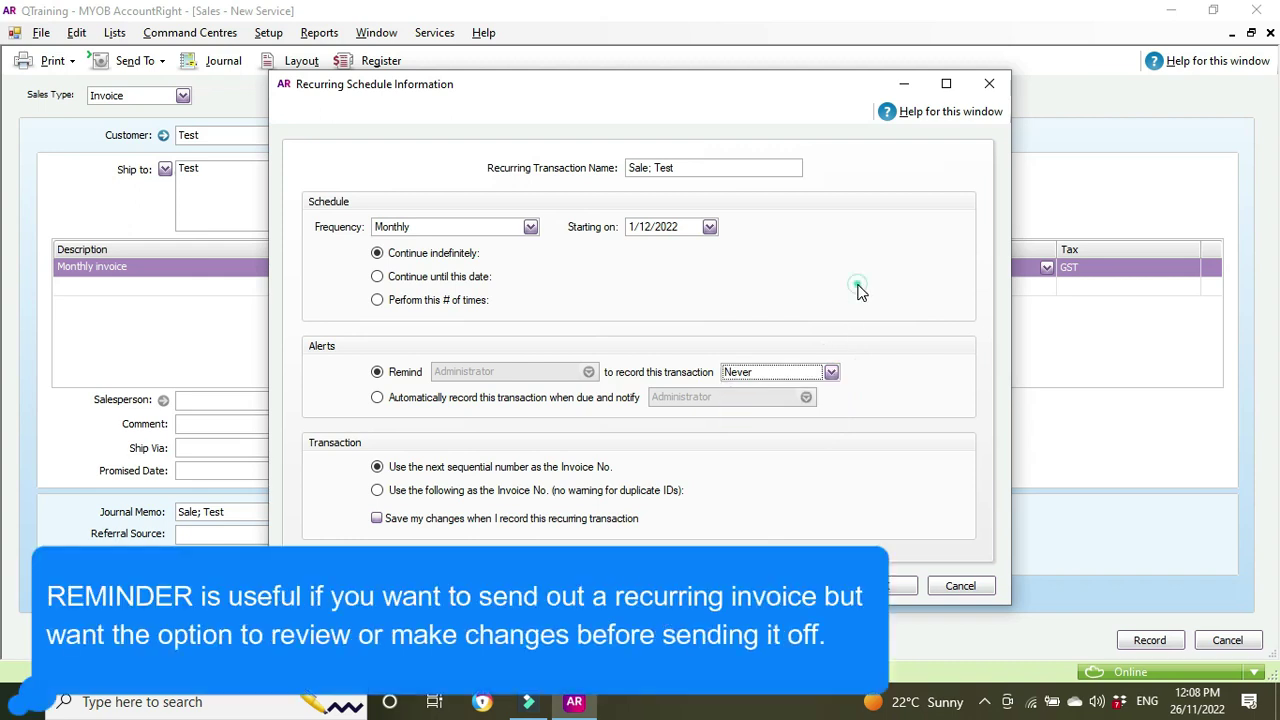
{"action": "left_click", "coordinate": [377, 398]}
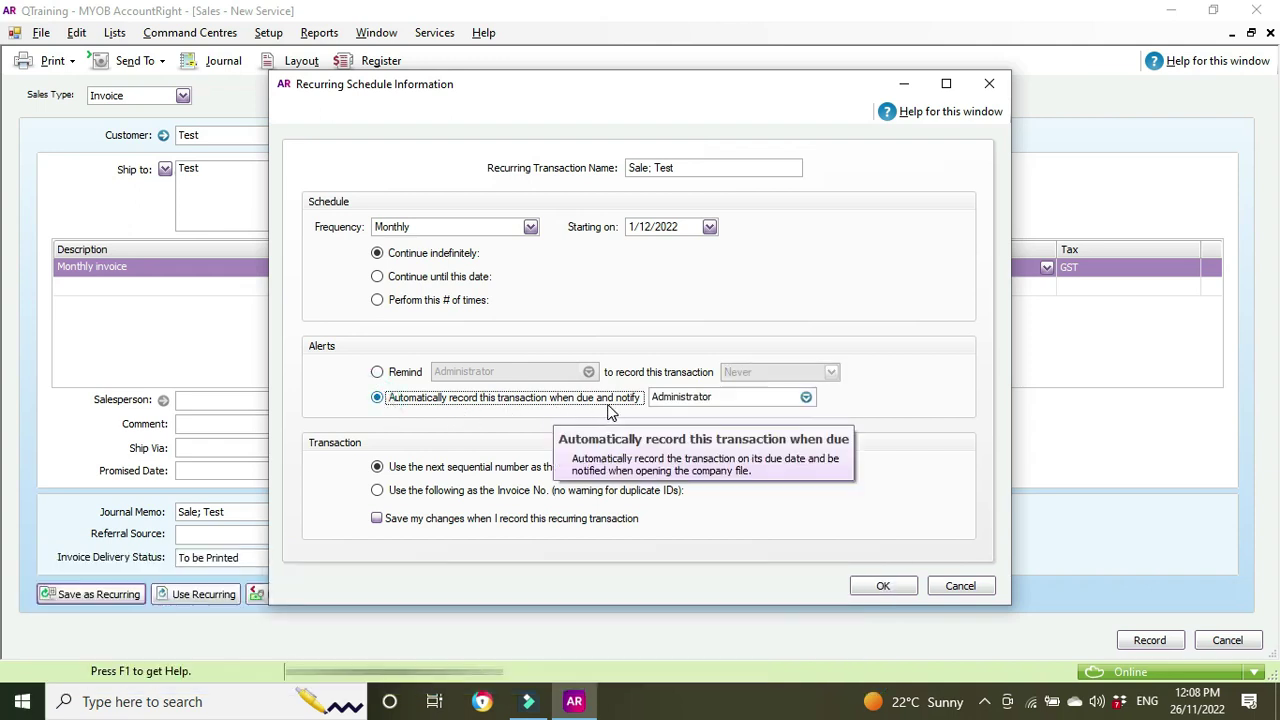
{"action": "left_click", "coordinate": [806, 398]}
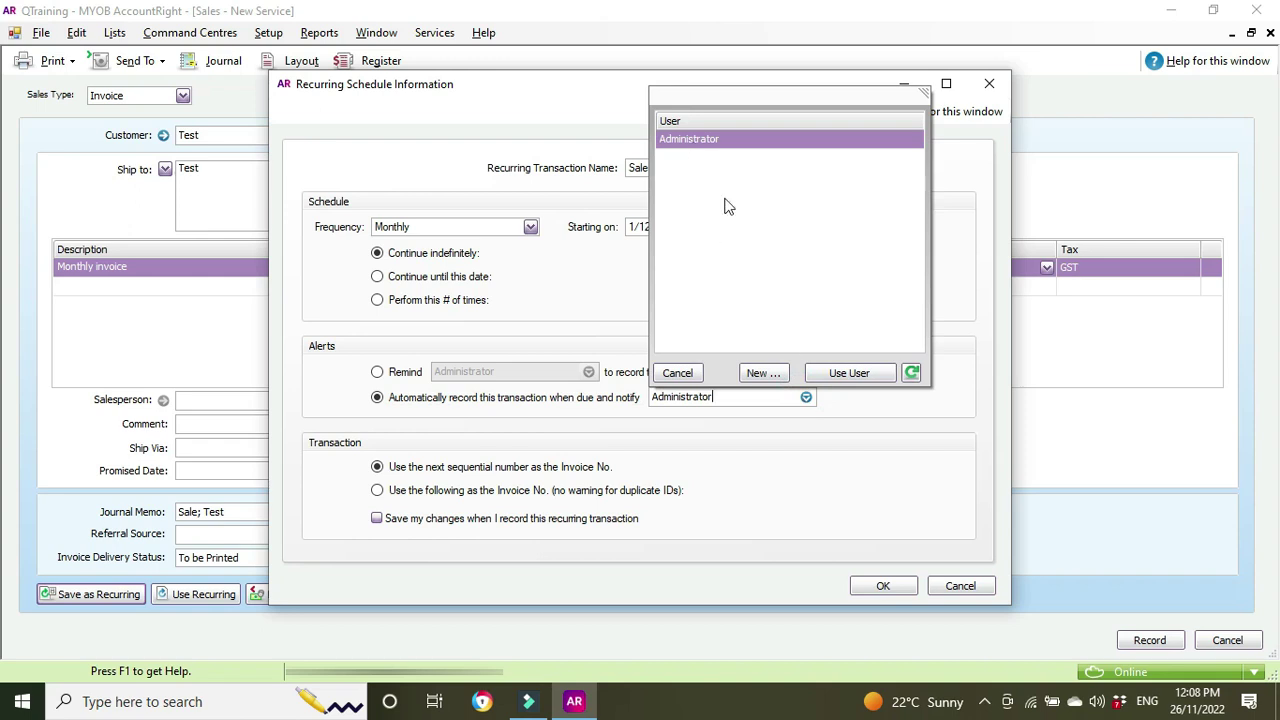
{"action": "left_click", "coordinate": [942, 254]}
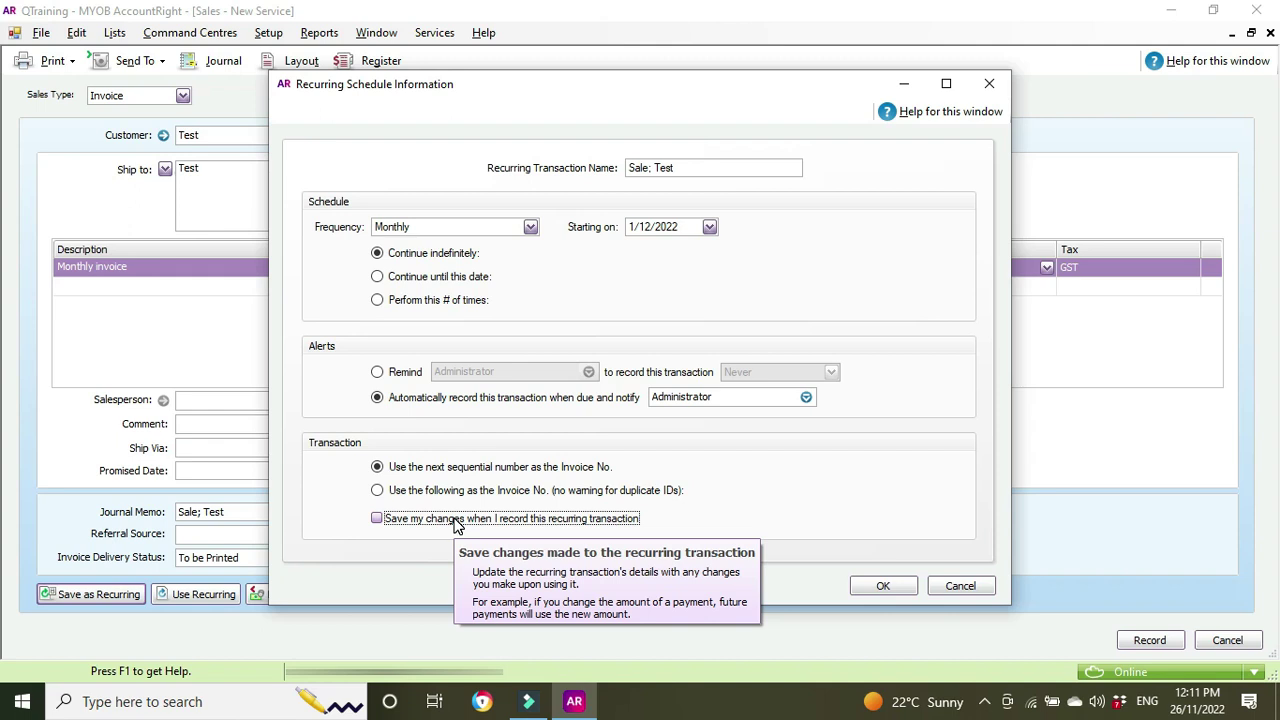
{"action": "left_click", "coordinate": [377, 519]}
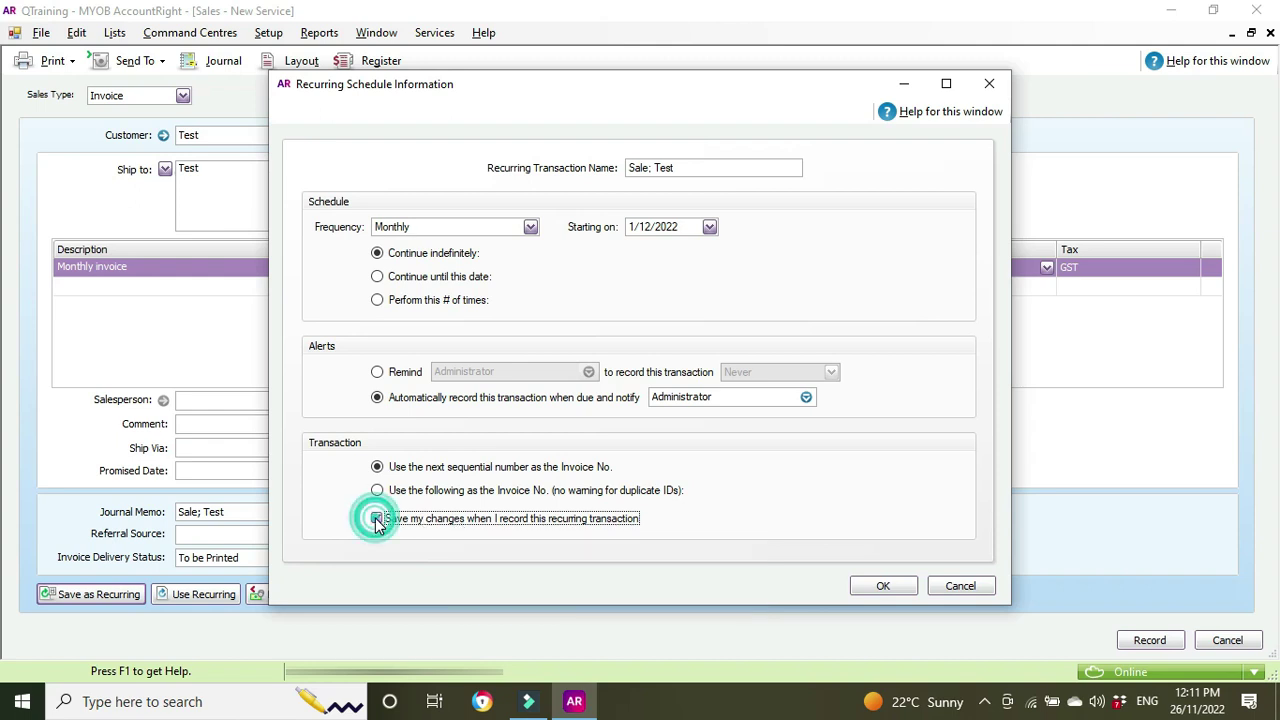
{"action": "left_click", "coordinate": [872, 588]}
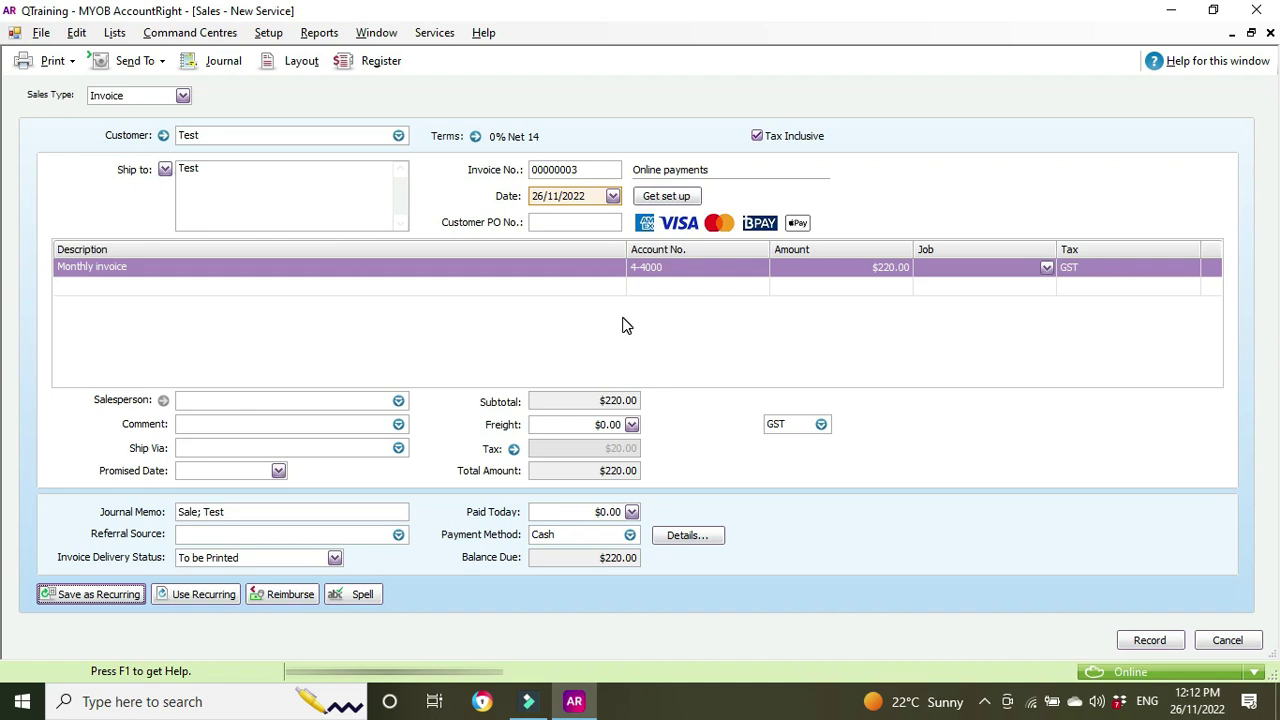
In Preferences' Sales tab, set sales to be emailed automatically when recorded
{"action": "left_click", "coordinate": [266, 36]}
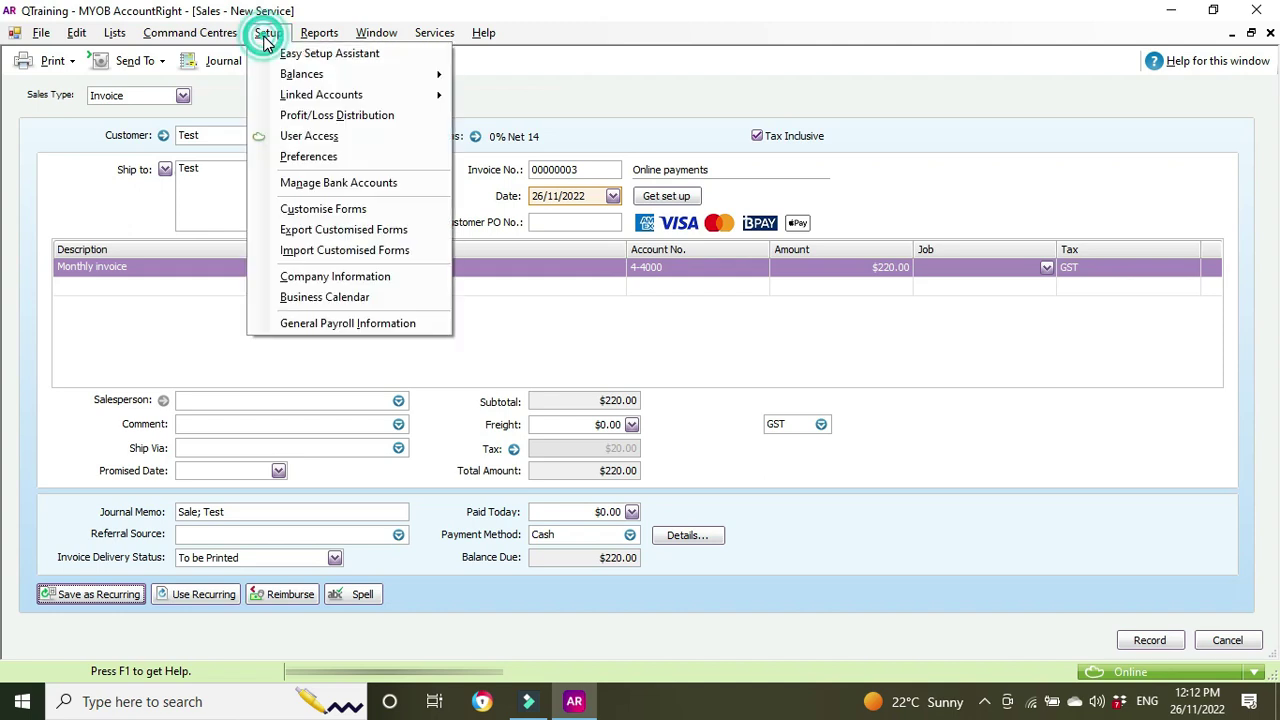
{"action": "left_click", "coordinate": [303, 160]}
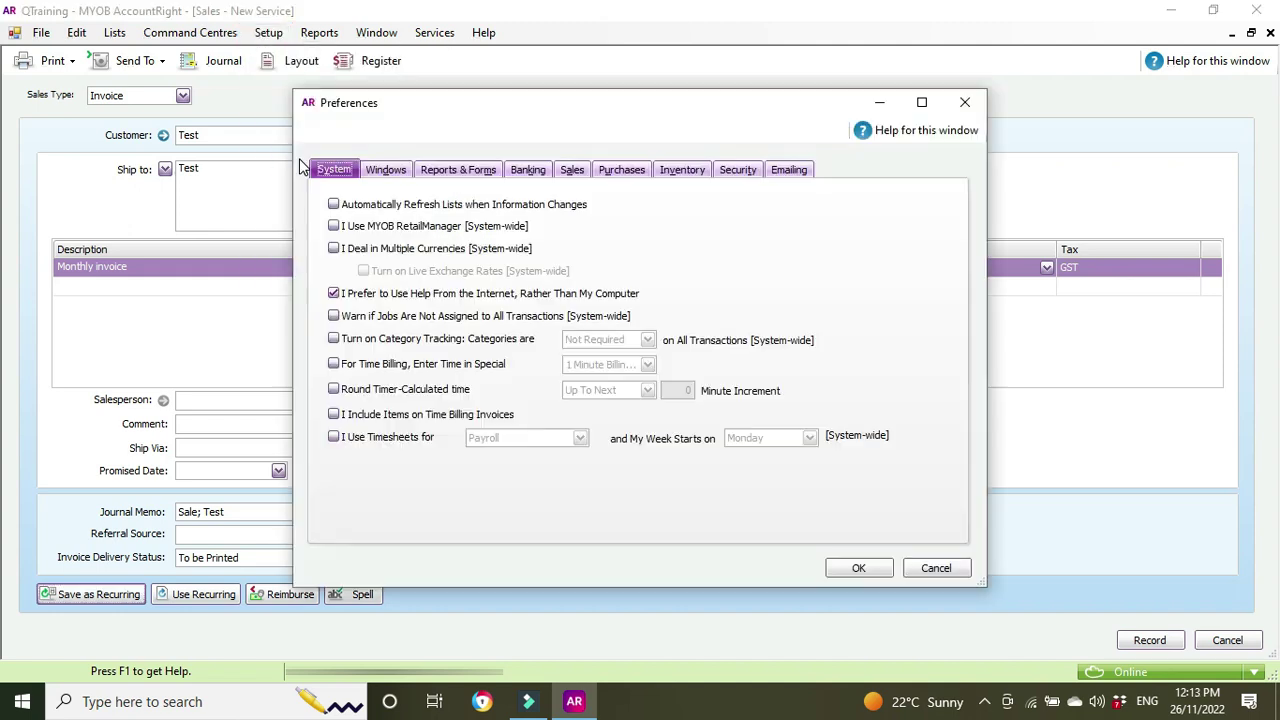
{"action": "left_click", "coordinate": [572, 170]}
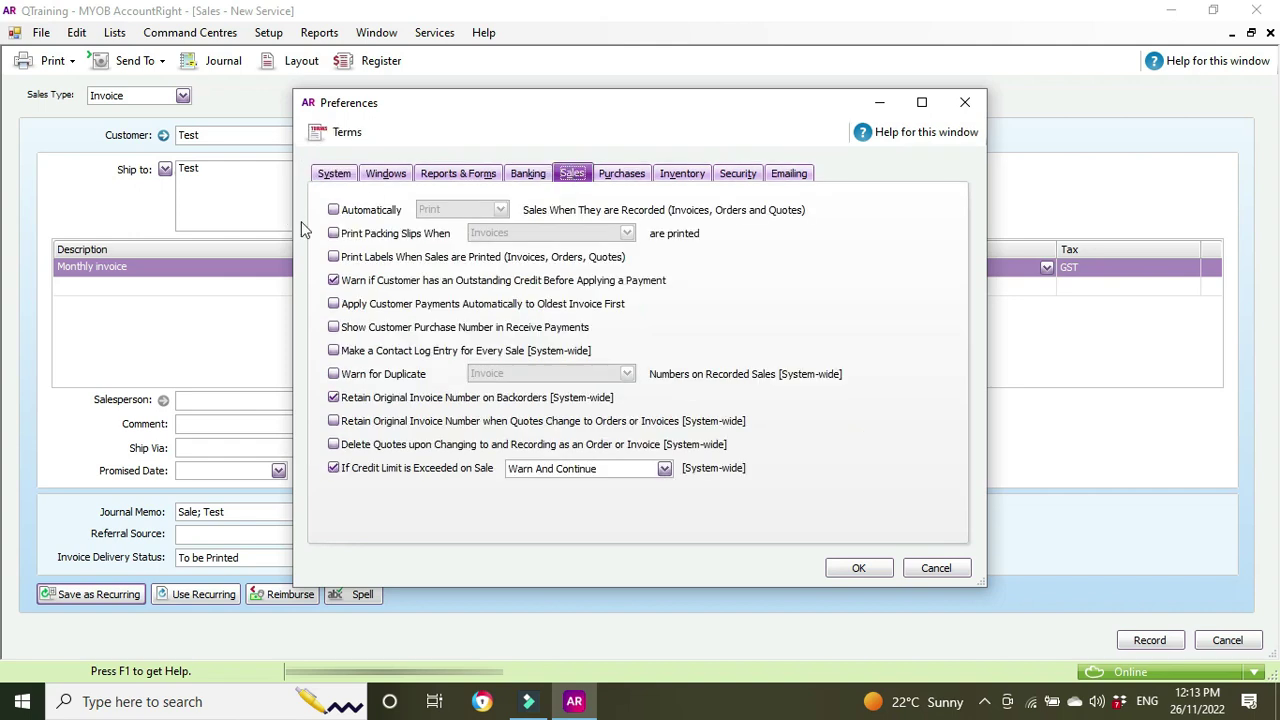
{"action": "left_click", "coordinate": [338, 212]}
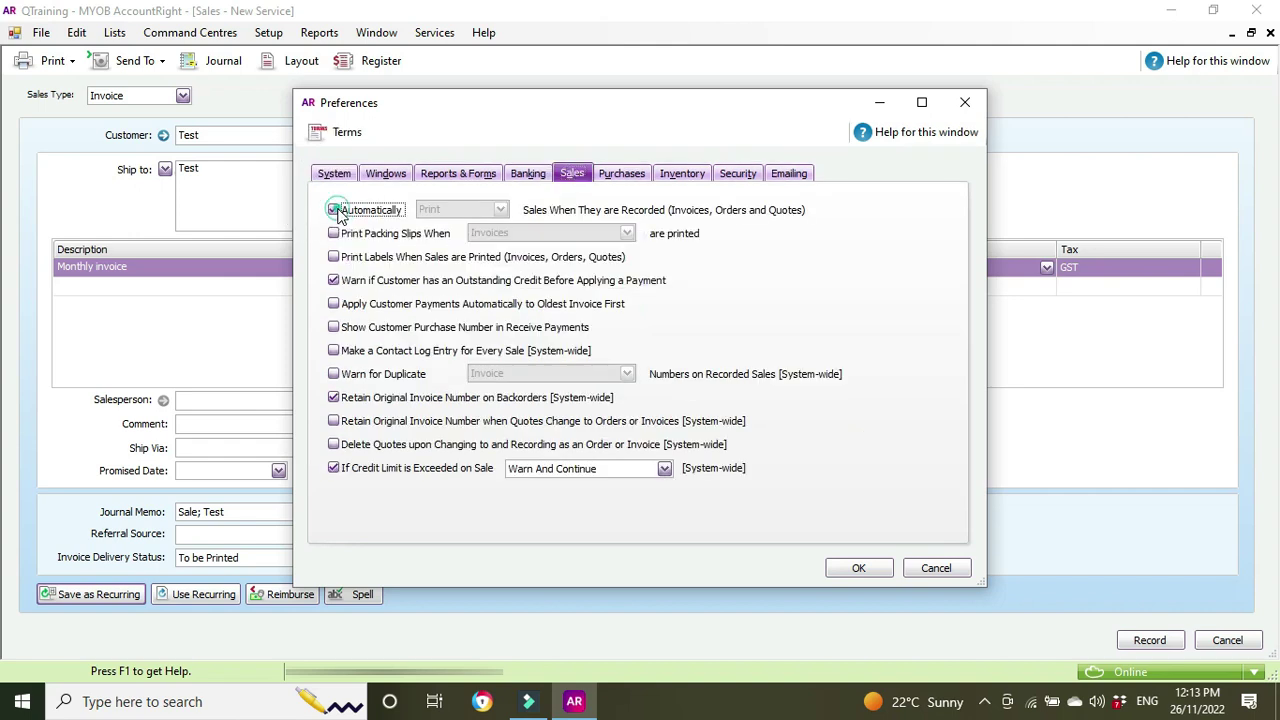
{"action": "left_click", "coordinate": [498, 210]}
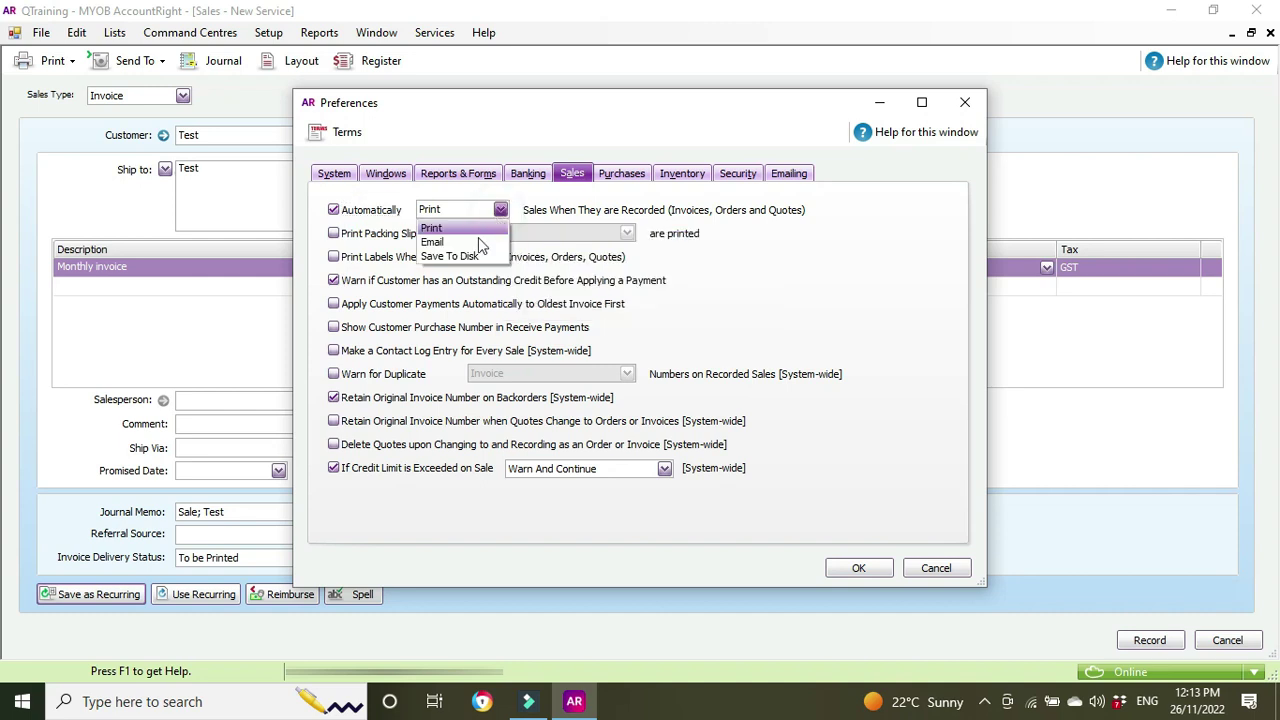
{"action": "left_click", "coordinate": [445, 240]}
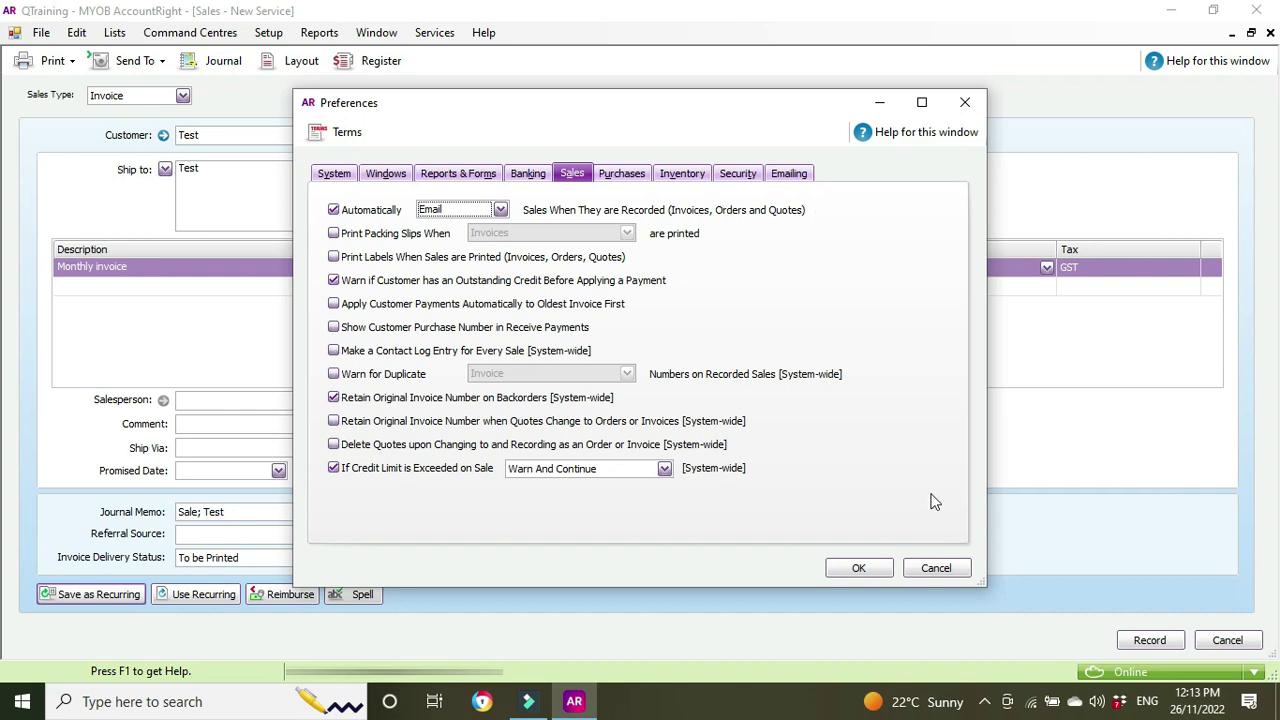
{"action": "left_click", "coordinate": [862, 568]}
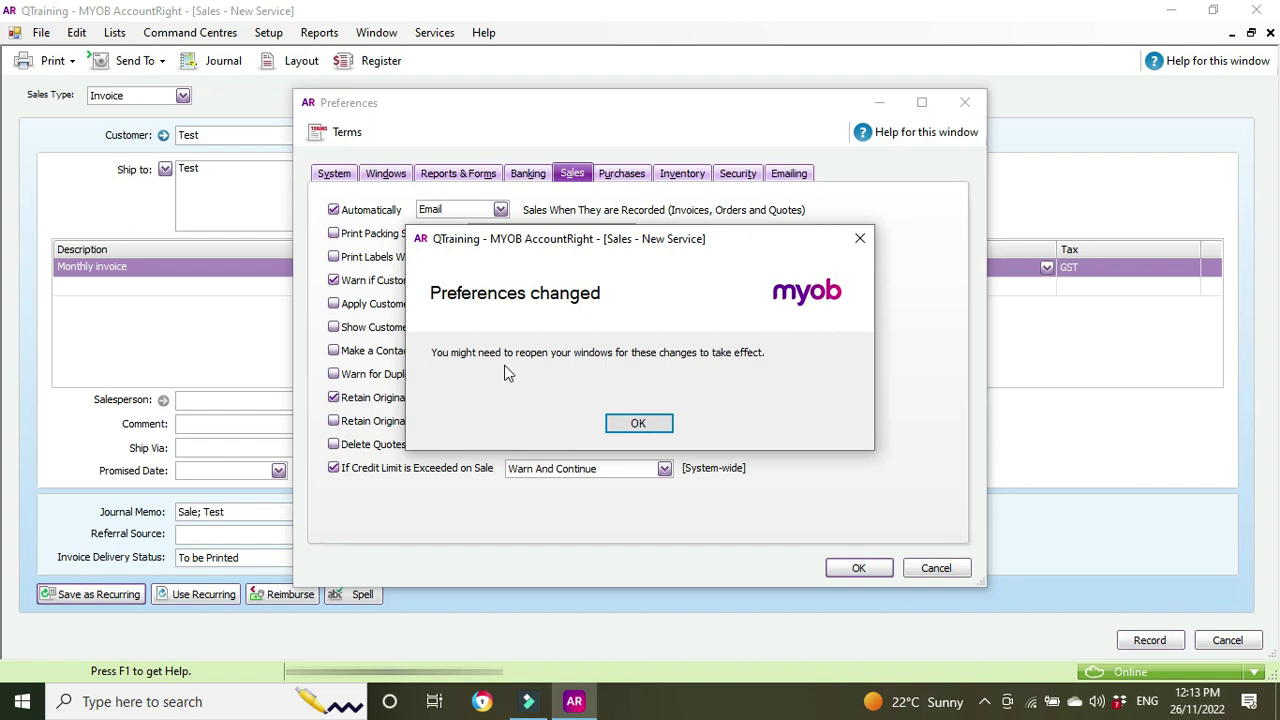
{"action": "left_click", "coordinate": [648, 425]}
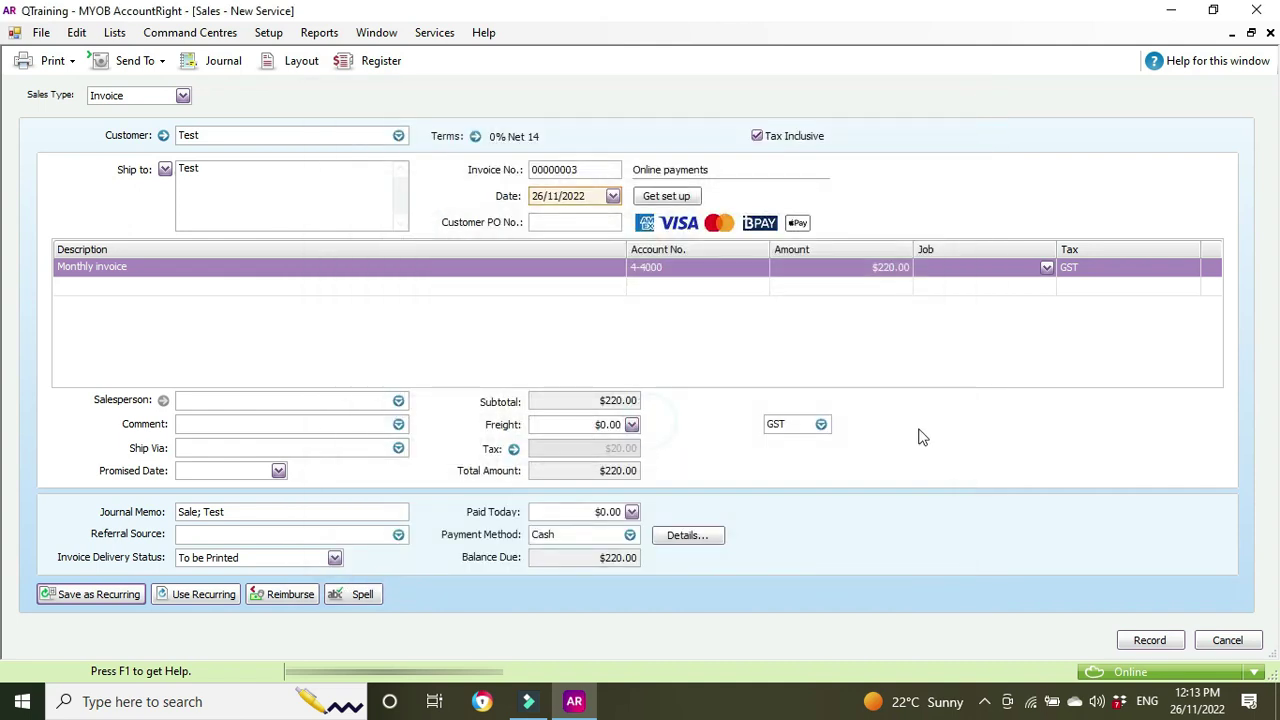
Open the Test customer card from the invoice
{"action": "left_click", "coordinate": [163, 135]}
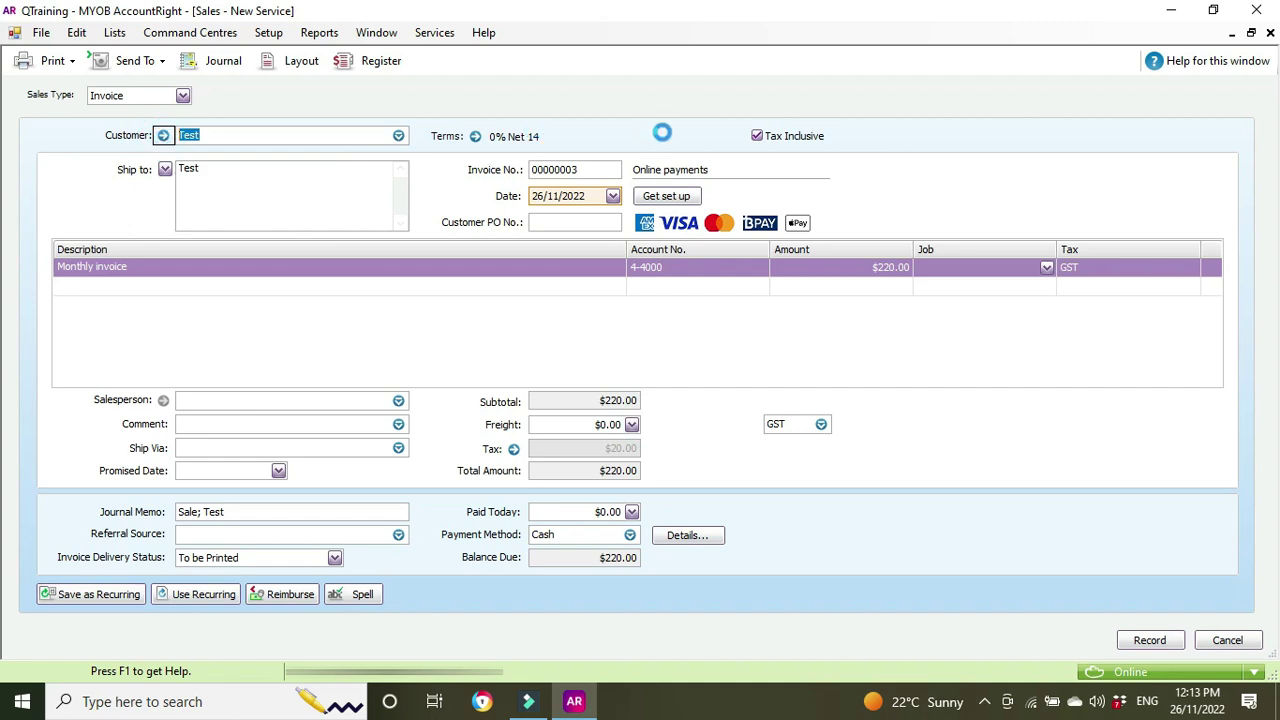
{"action": "left_click", "coordinate": [162, 135]}
{"action": "key", "text": "ctrl+Tab"}
Set invoice delivery to To be Emailed and go to the Profile email field
{"action": "left_click", "coordinate": [172, 160]}
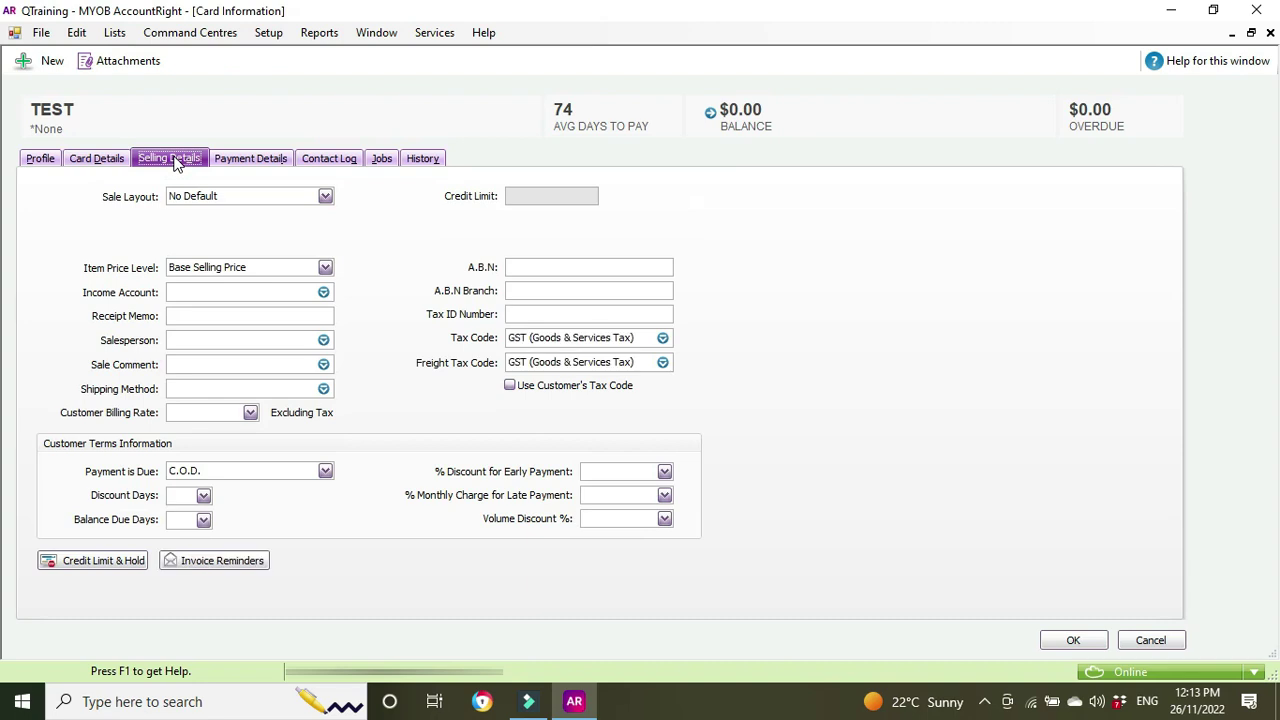
{"action": "left_click", "coordinate": [325, 244]}
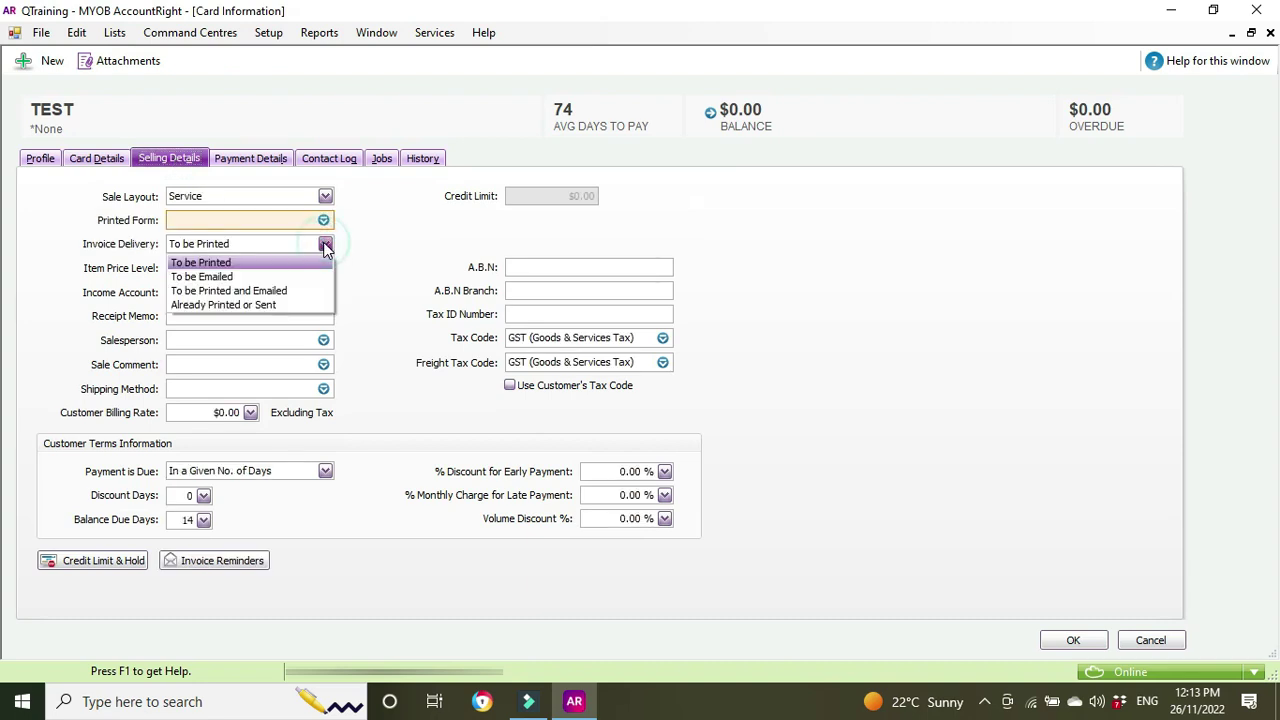
{"action": "left_click", "coordinate": [254, 277]}
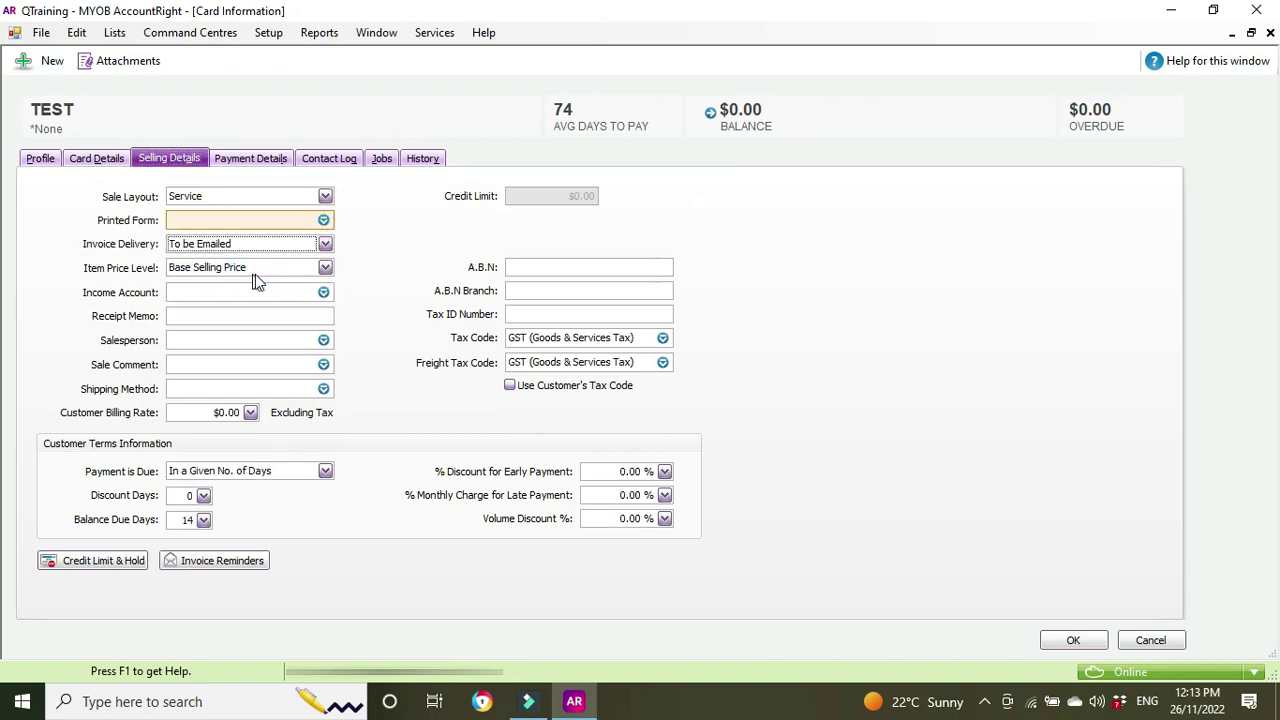
{"action": "left_click", "coordinate": [40, 160]}
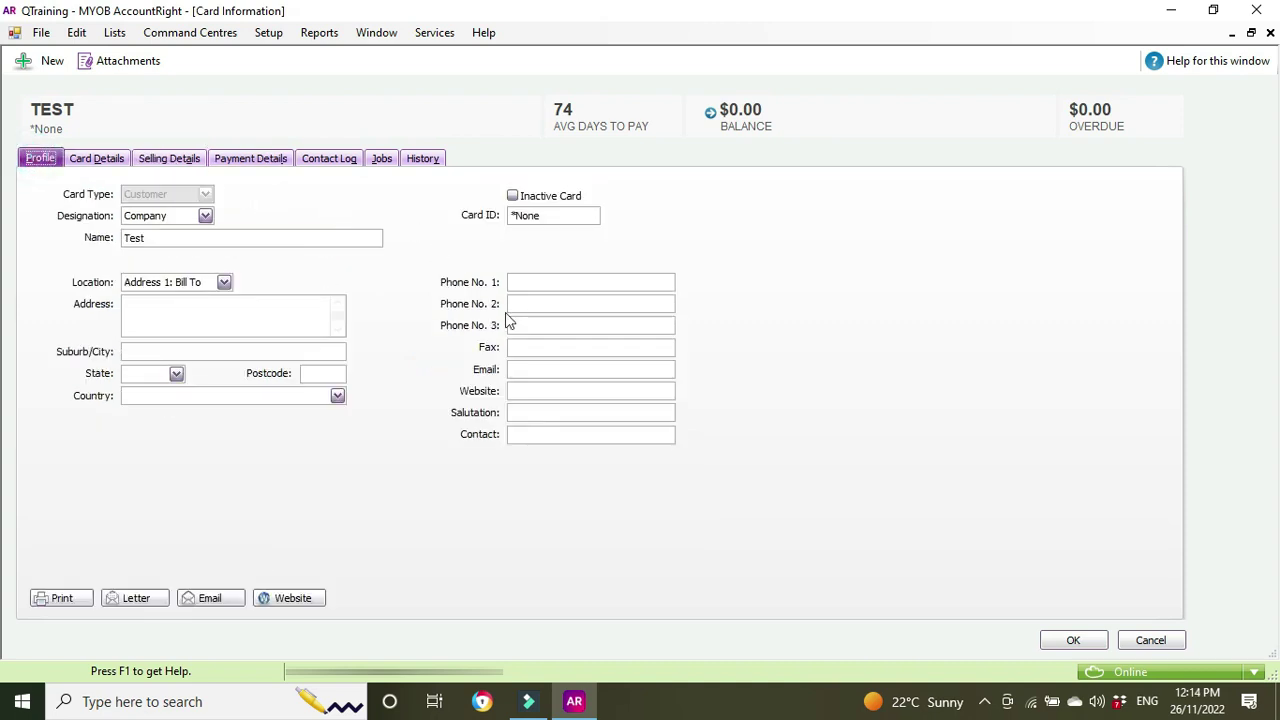
{"action": "left_click", "coordinate": [542, 368]}
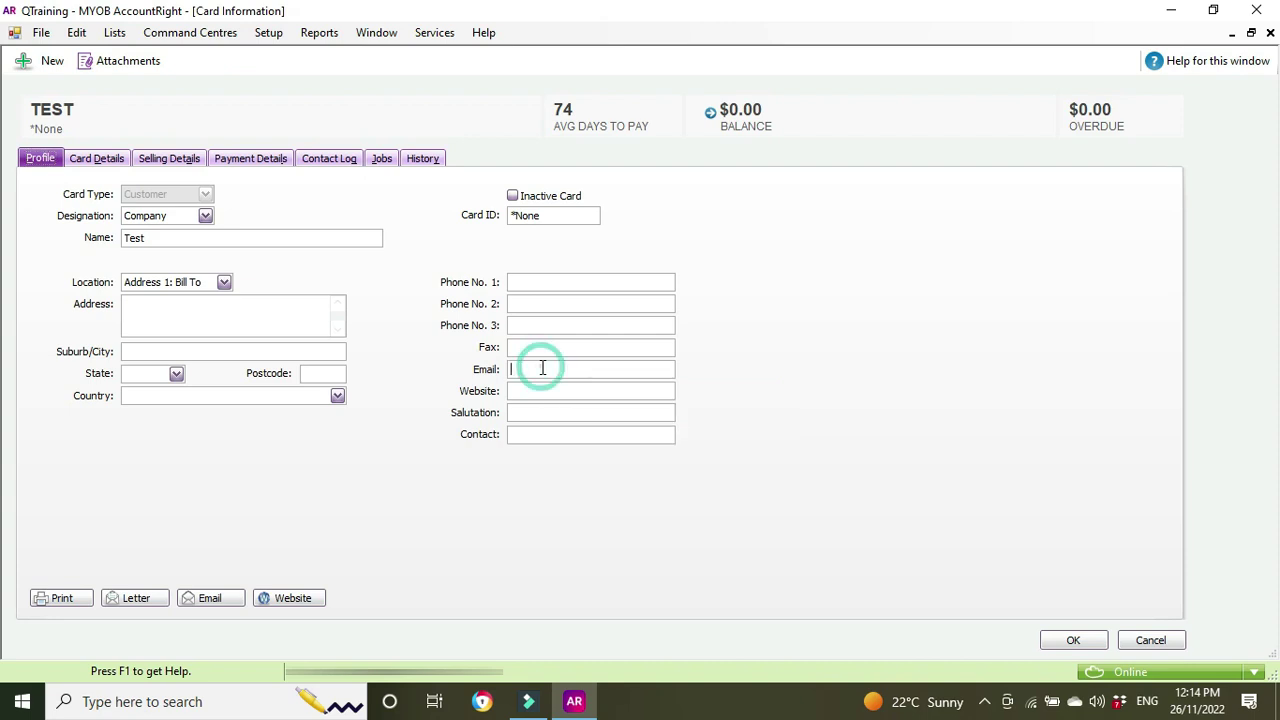